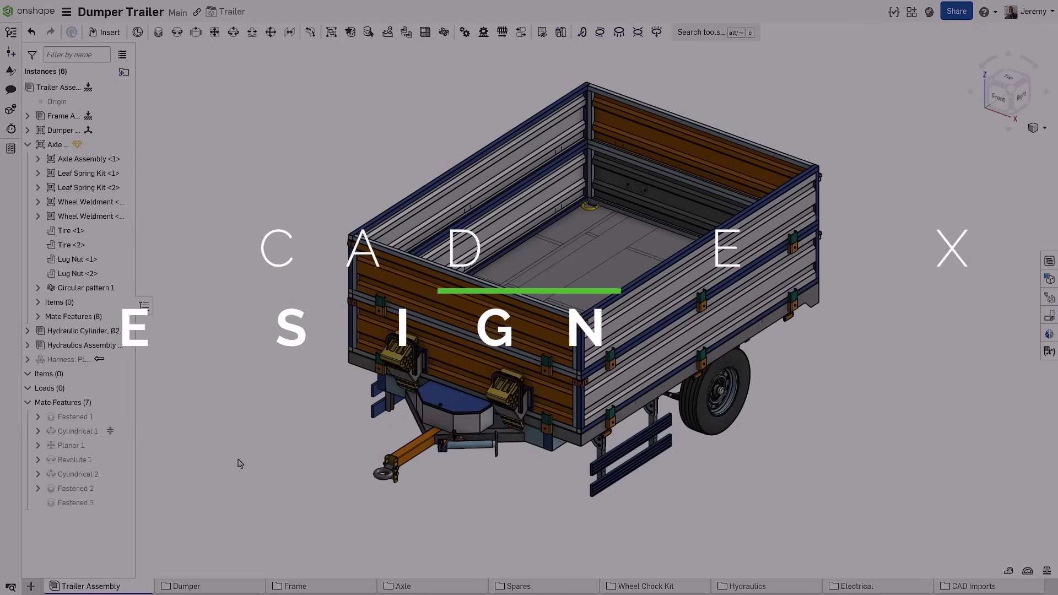
Isolate Axle Assembly <1> from the dumper trailer and zoom in on its green wheel hub
right_drag(236, 461, 321, 462)
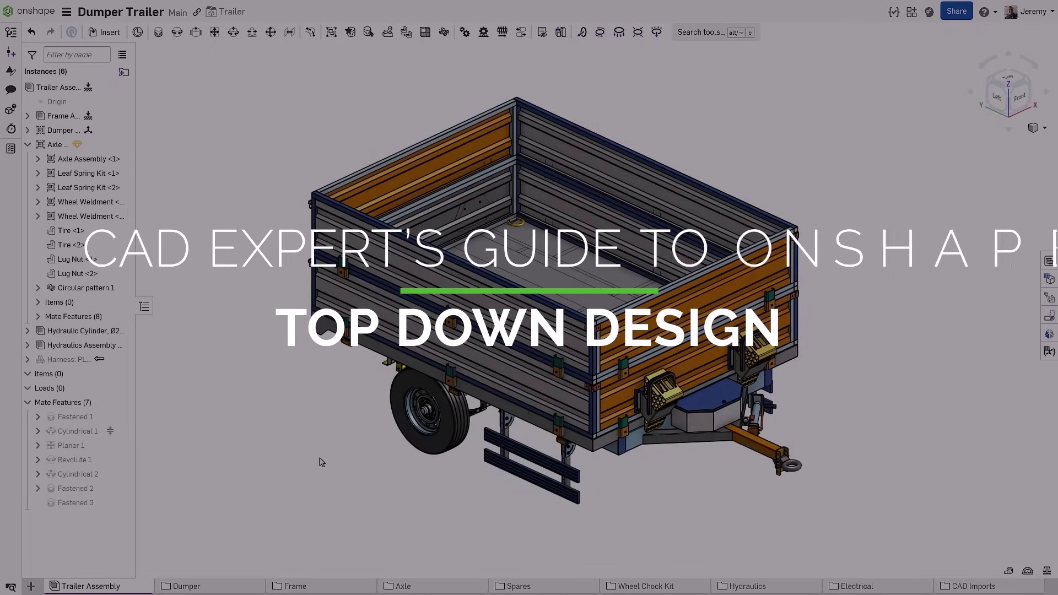
drag(595, 387, 591, 237)
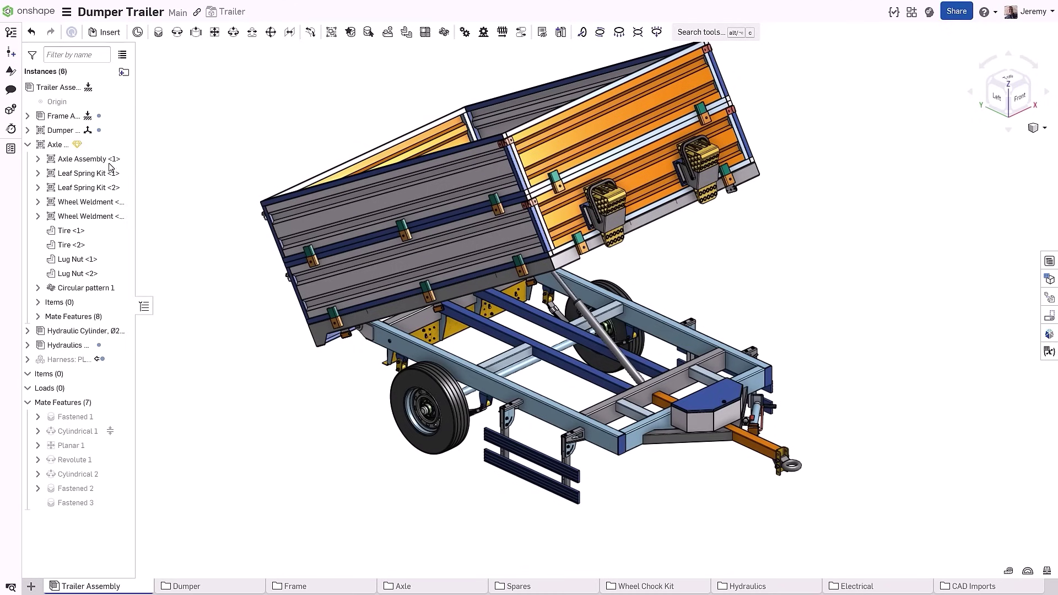
right_click(98, 160)
click(163, 228)
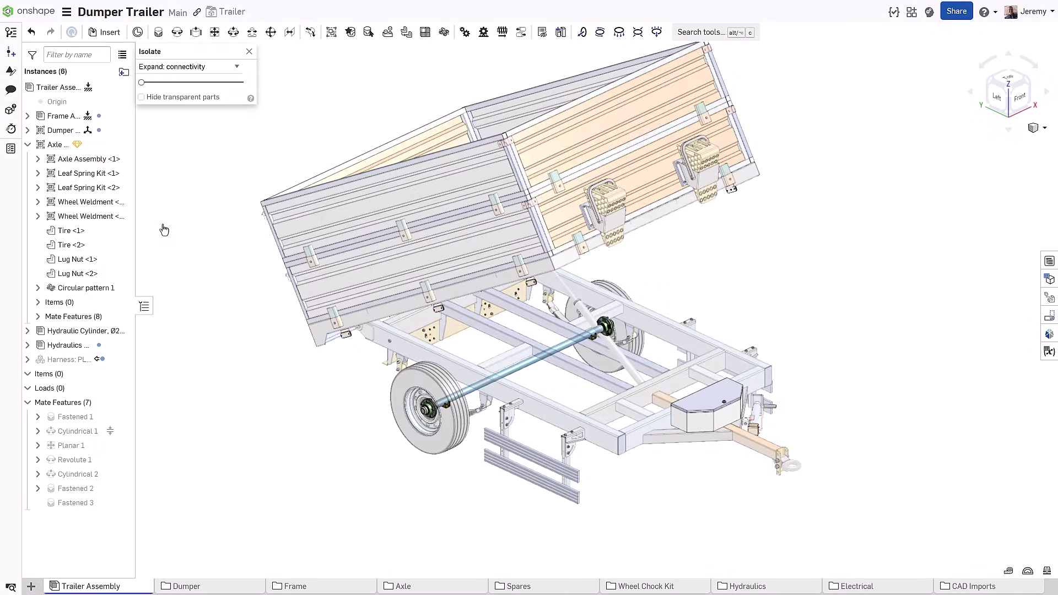
key(w)
drag(625, 340, 583, 310)
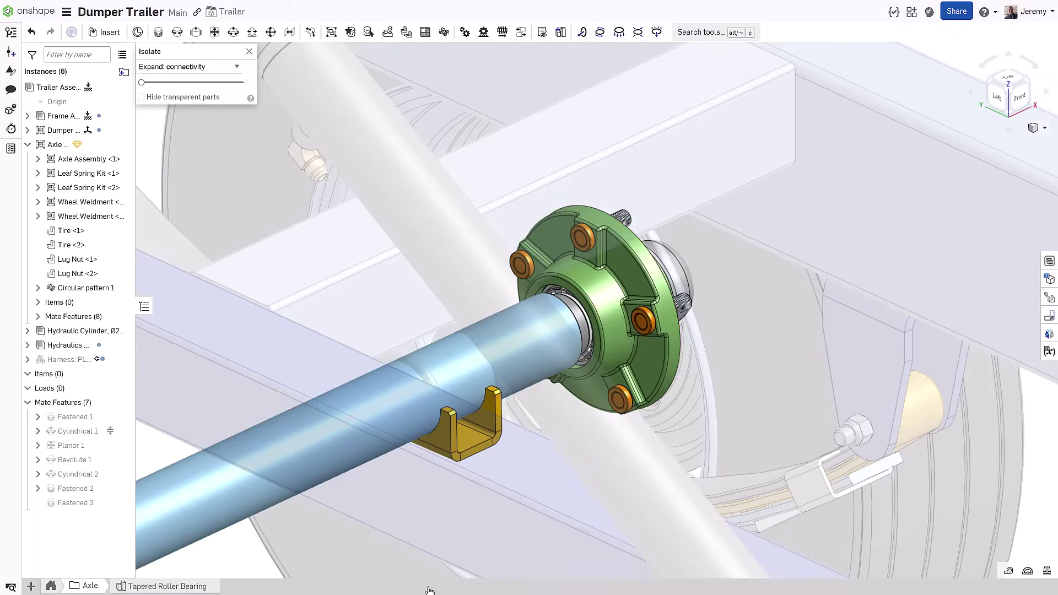
Create a Part Studio renamed Axle Parts and start Sketch 1 on the Front plane
click(31, 586)
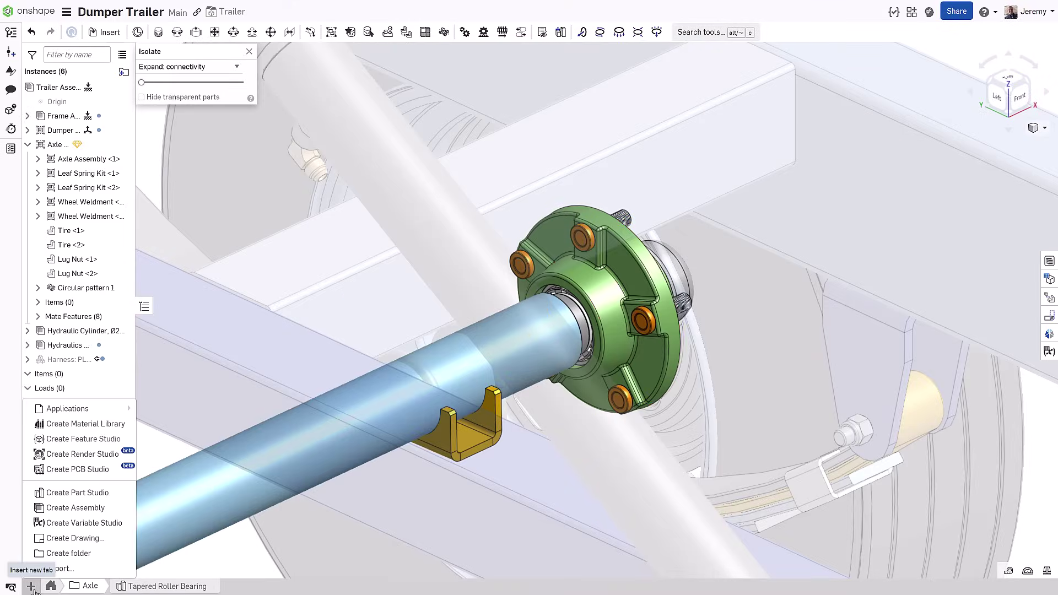
click(75, 493)
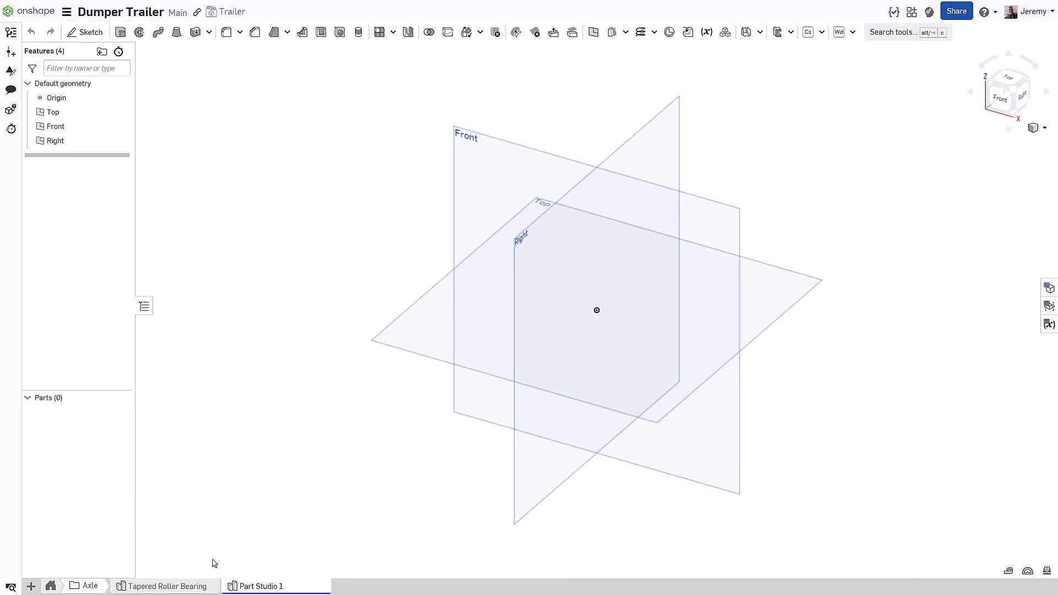
right_click(263, 588)
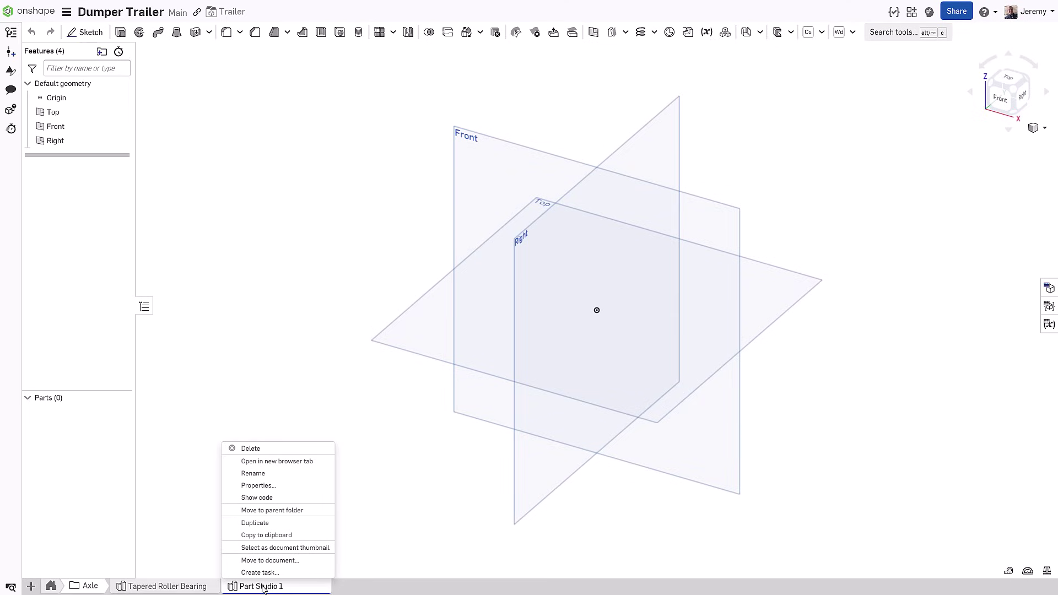
click(273, 478)
text(Axle Parts)
key(shift+s)
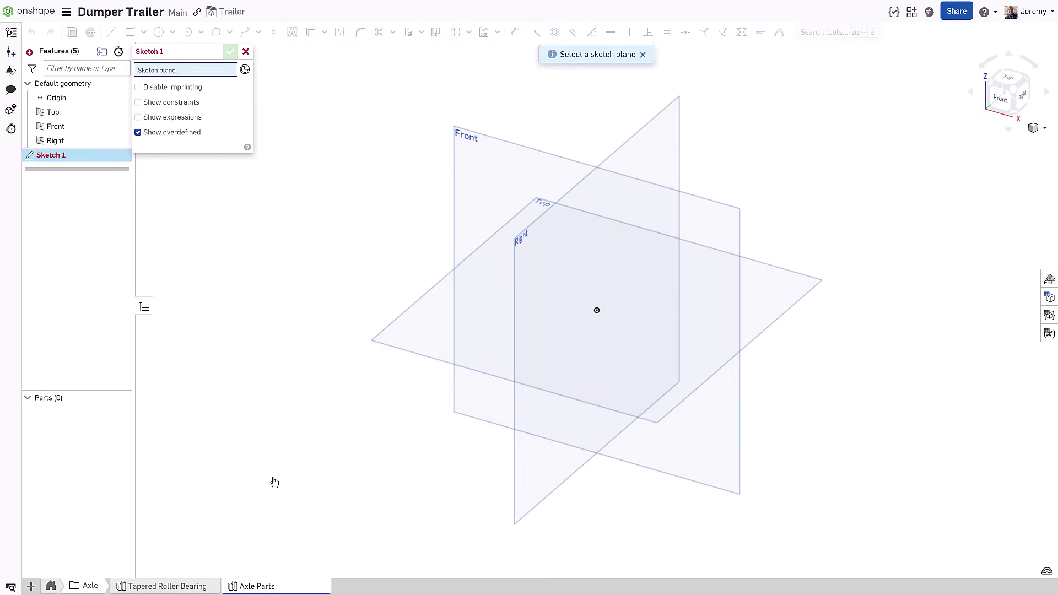
click(481, 207)
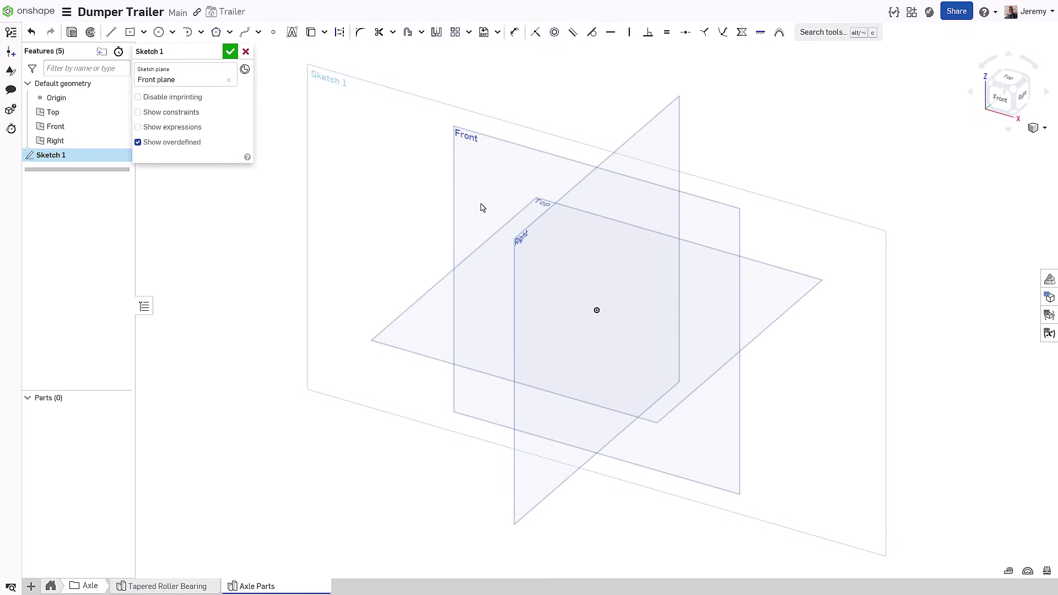
Draw the axle half-profile with Ø150, Ø75 and Ø30 dimensions and finish Sketch 1
key(s)
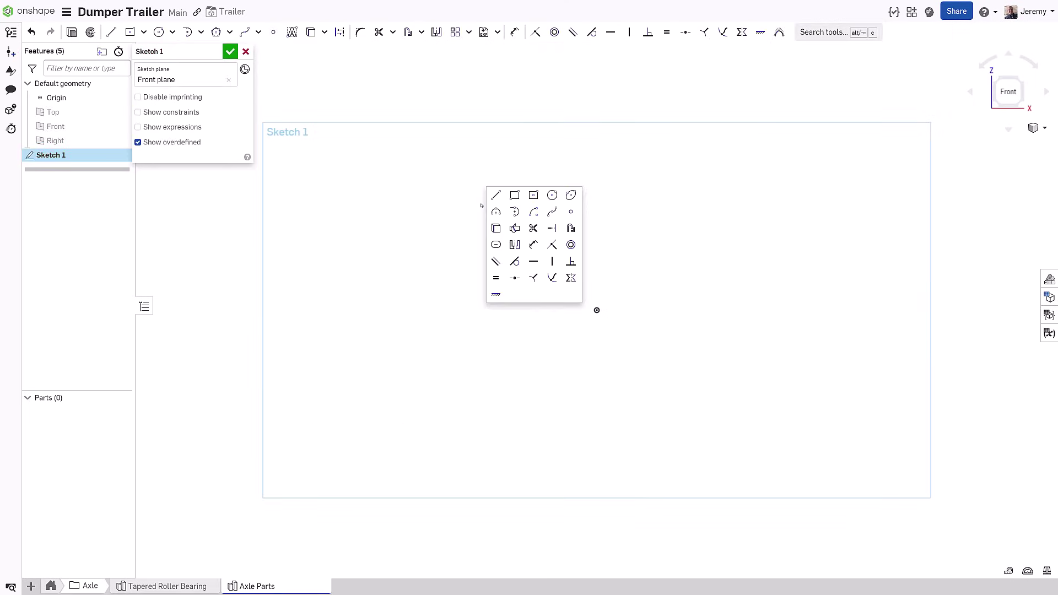
click(533, 196)
click(597, 309)
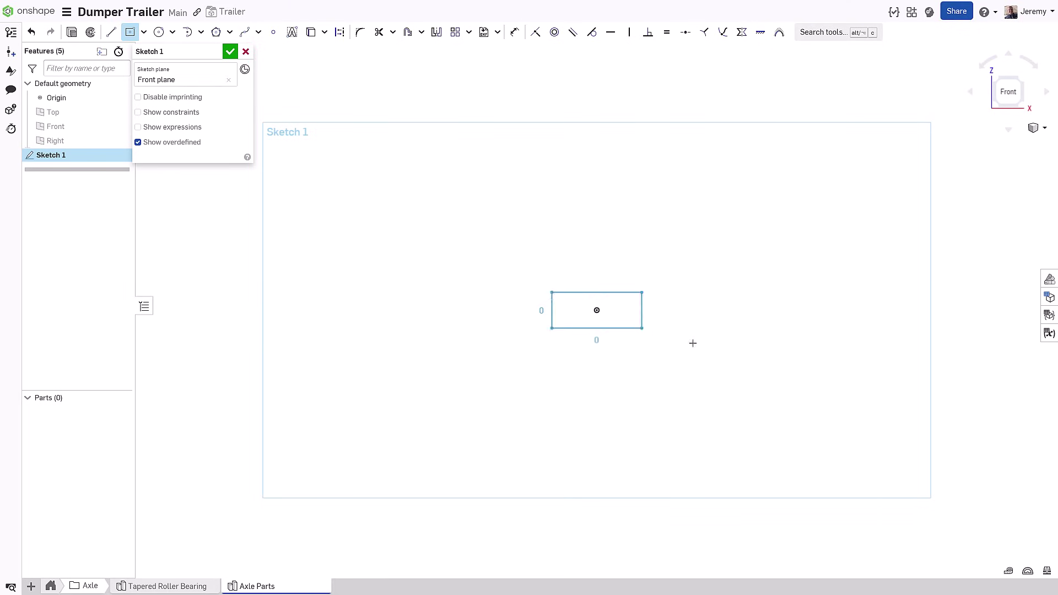
click(975, 371)
key(u)
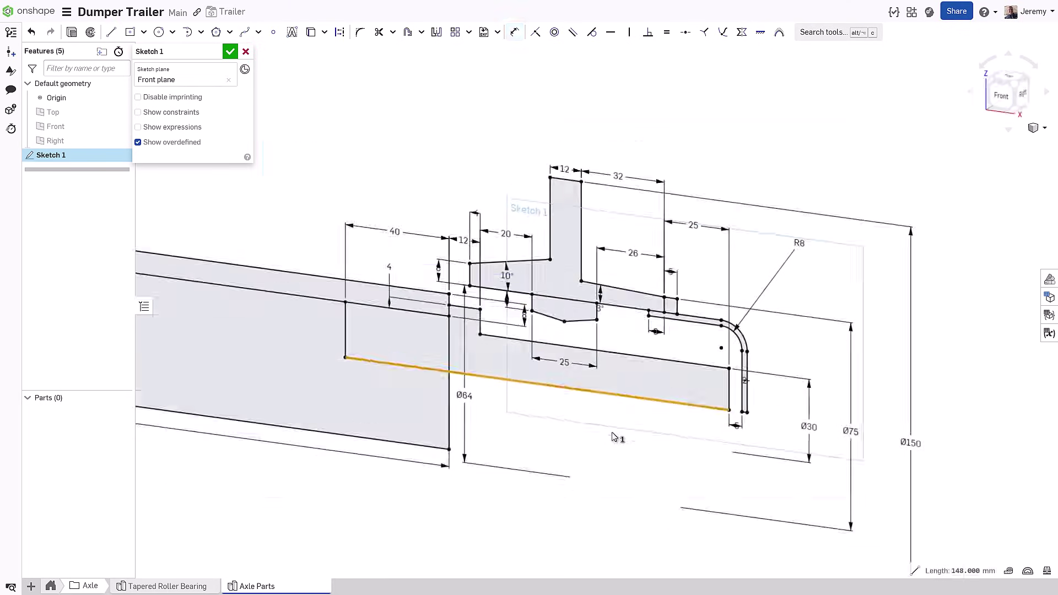
right_drag(613, 436, 332, 178)
click(230, 52)
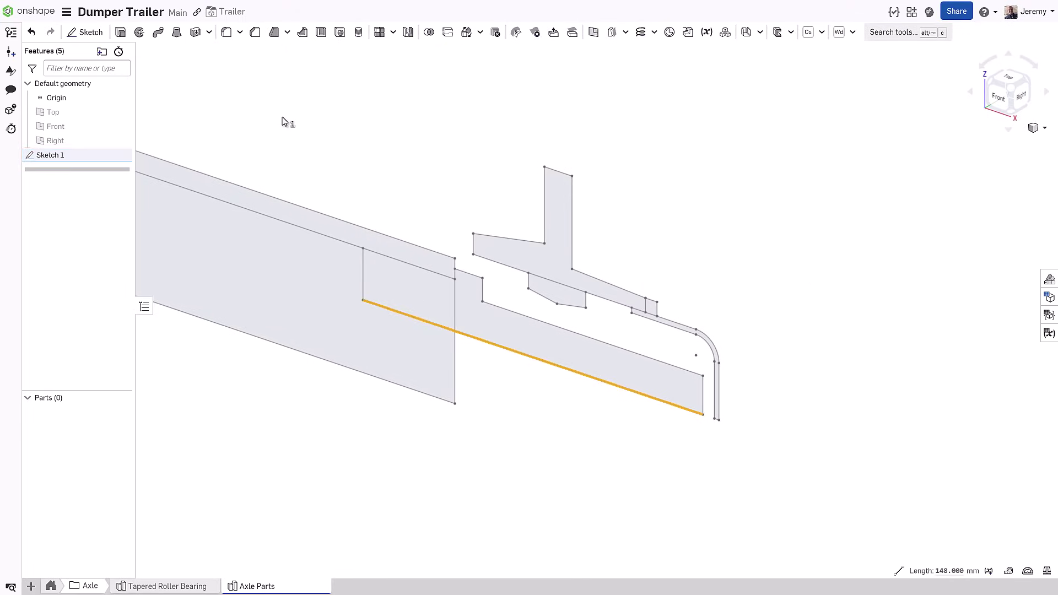
Revolve the tube, hub, spindle and rounded end regions about the bottom sketch edge
key(s)
click(335, 110)
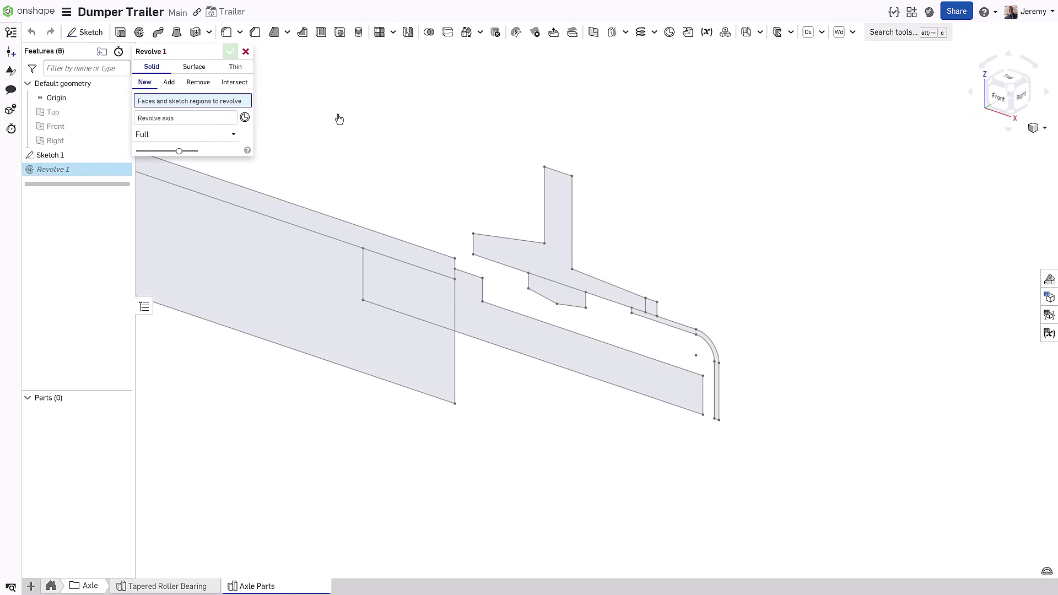
click(400, 314)
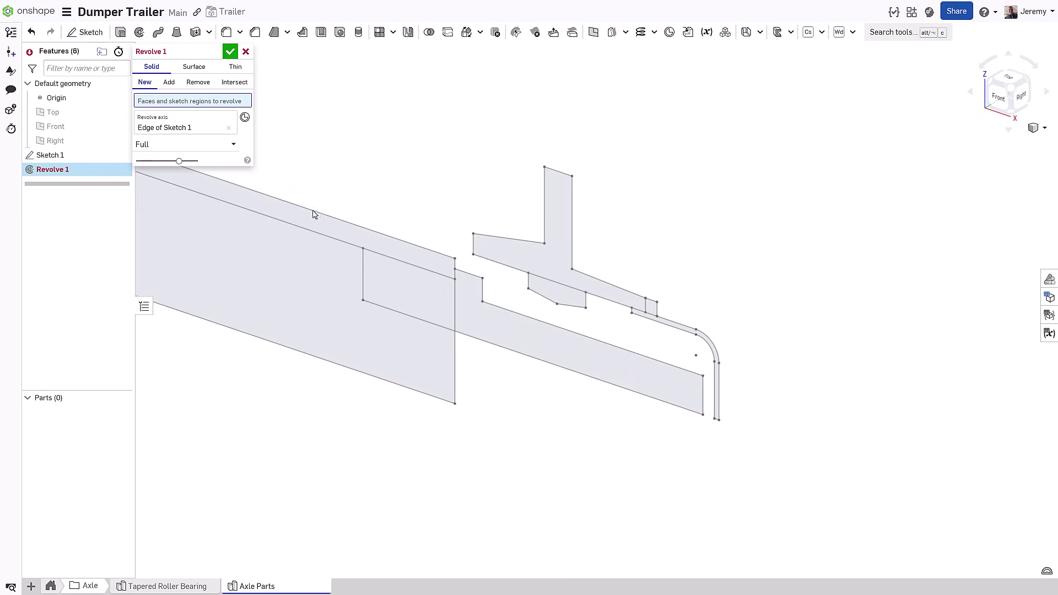
click(319, 225)
click(540, 254)
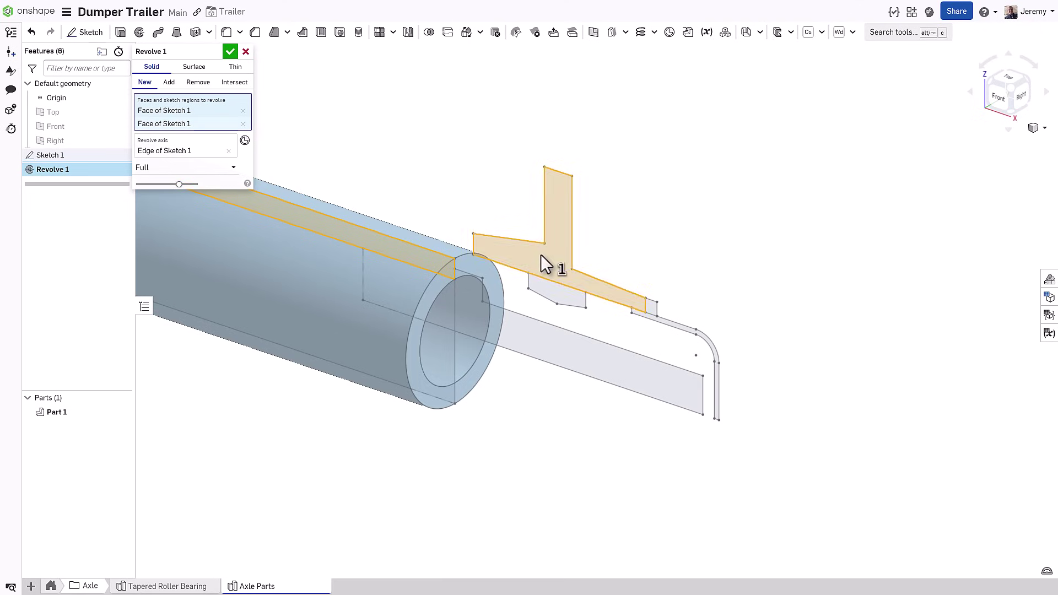
click(573, 304)
click(650, 309)
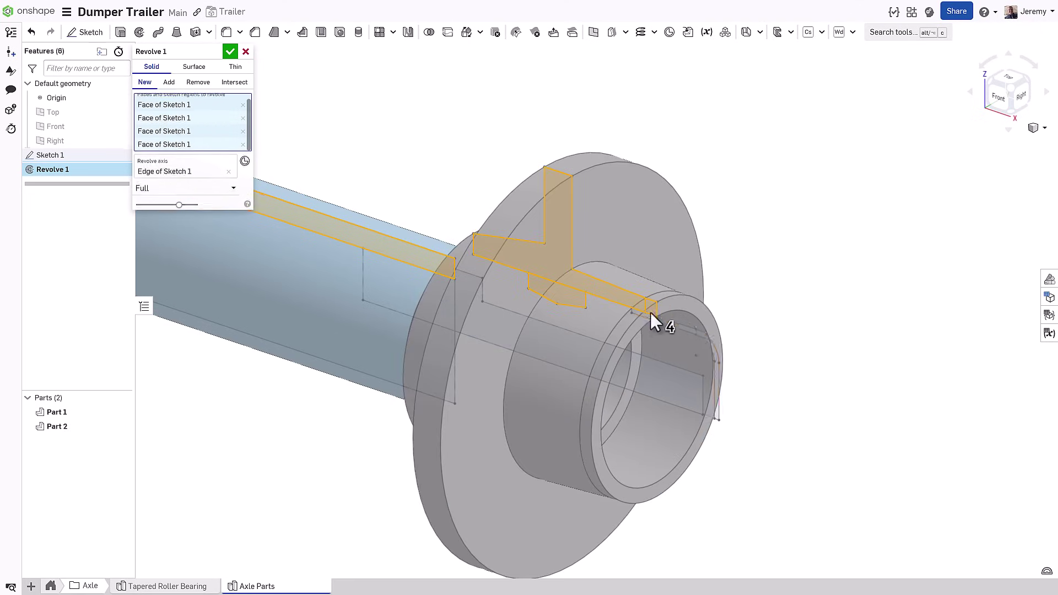
click(650, 316)
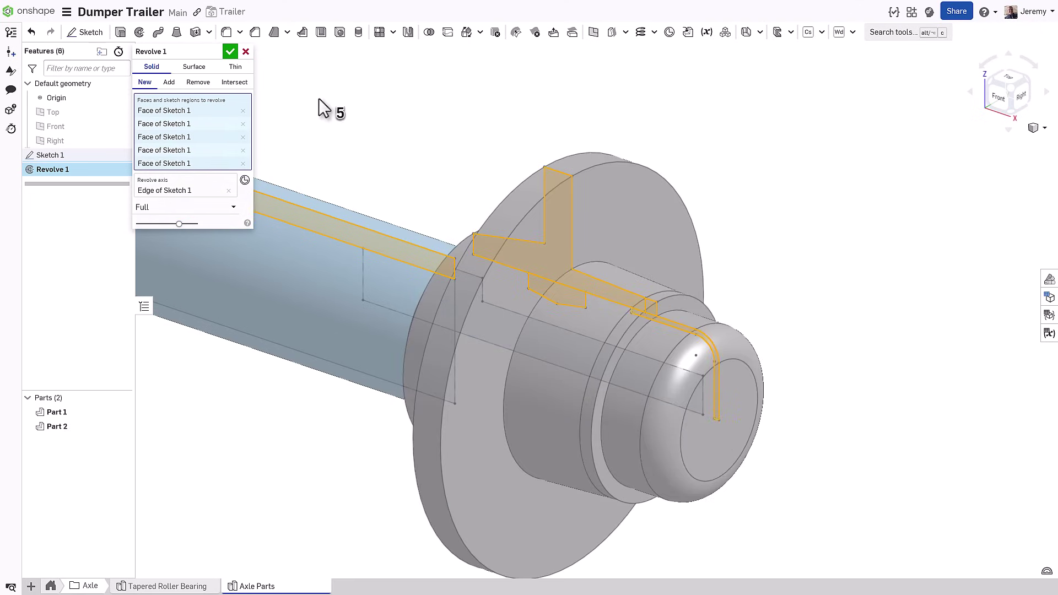
click(231, 52)
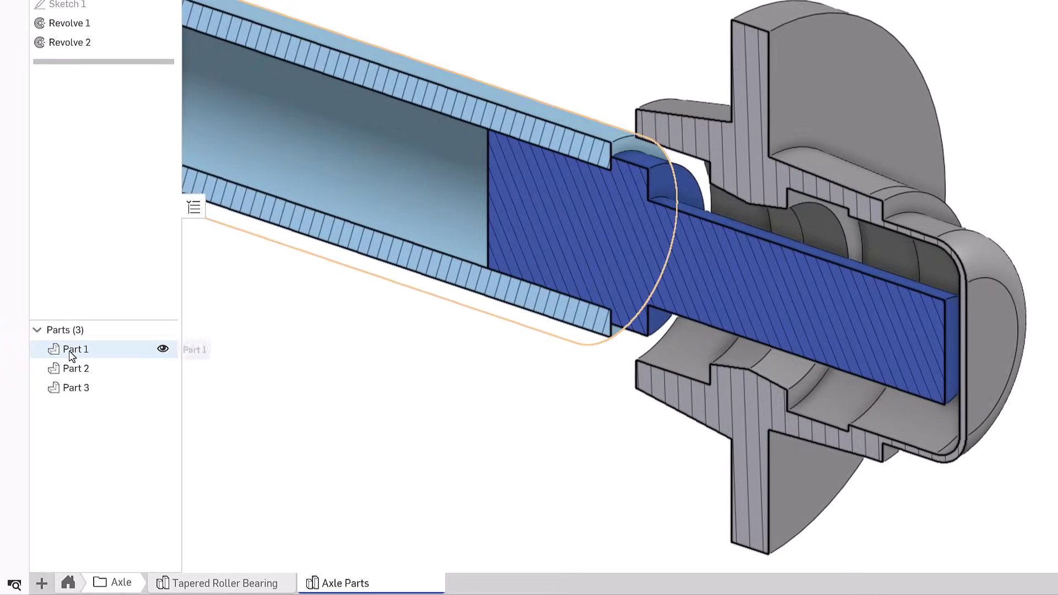
Rename Parts 1, 2 and 3 to 'Axle', 'Hub' and 'Spindle'
double_click(62, 374)
text(Ax)
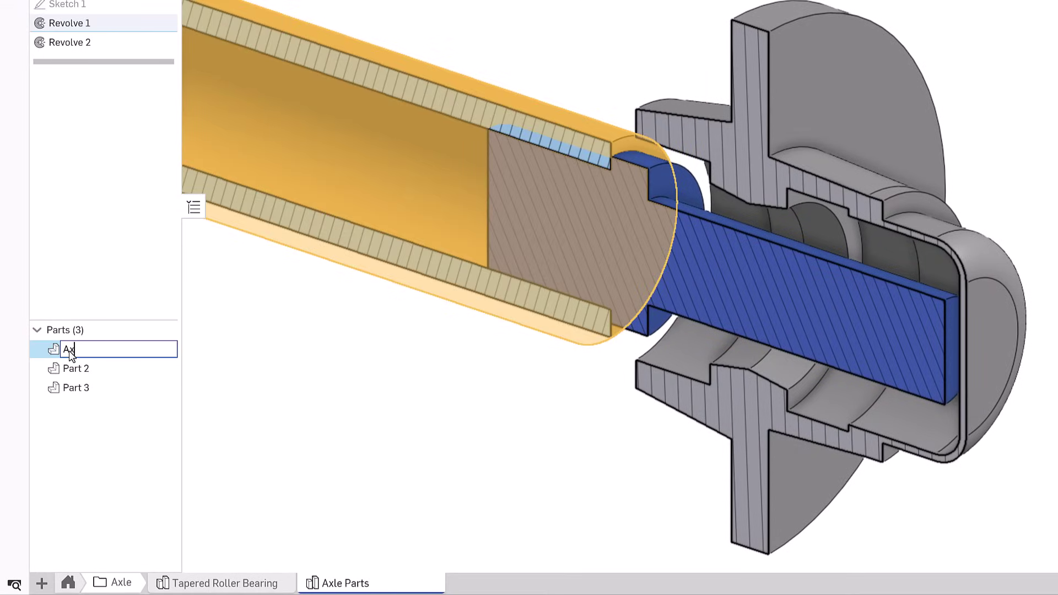
text(le)
key(Return)
double_click(72, 372)
text(Hu)
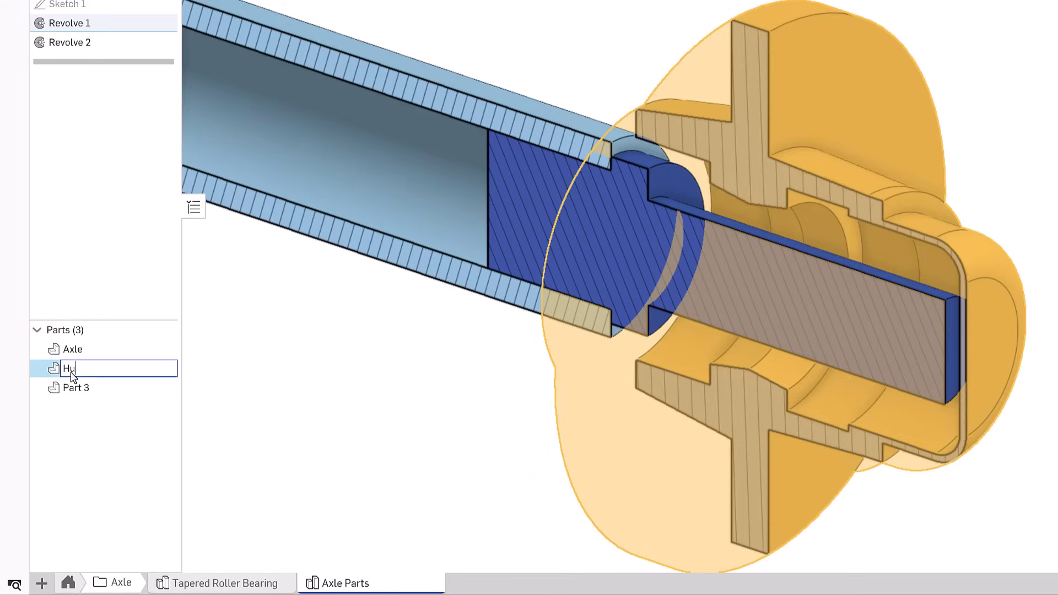
text(b)
key(Return)
double_click(73, 384)
text(Sp)
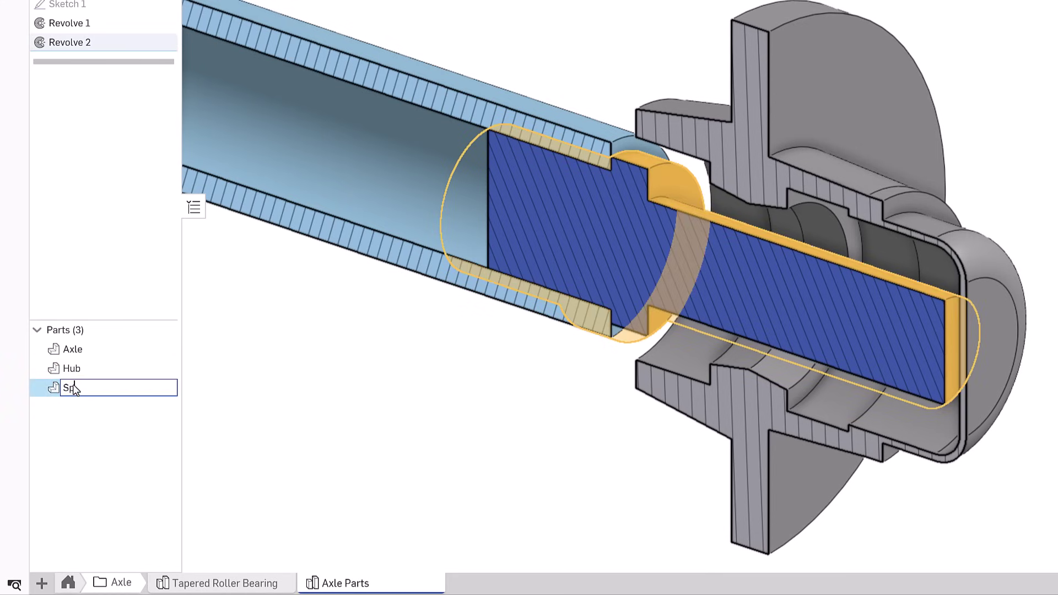
text(indle)
key(Return)
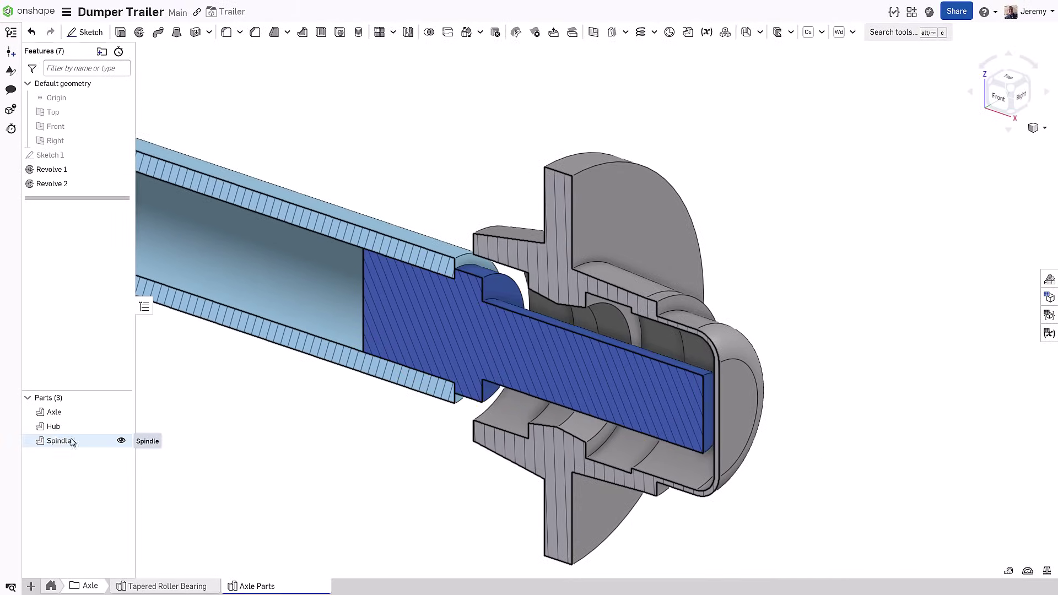
Add a 1 mm chamfer to three faces of the axle tube
key(s)
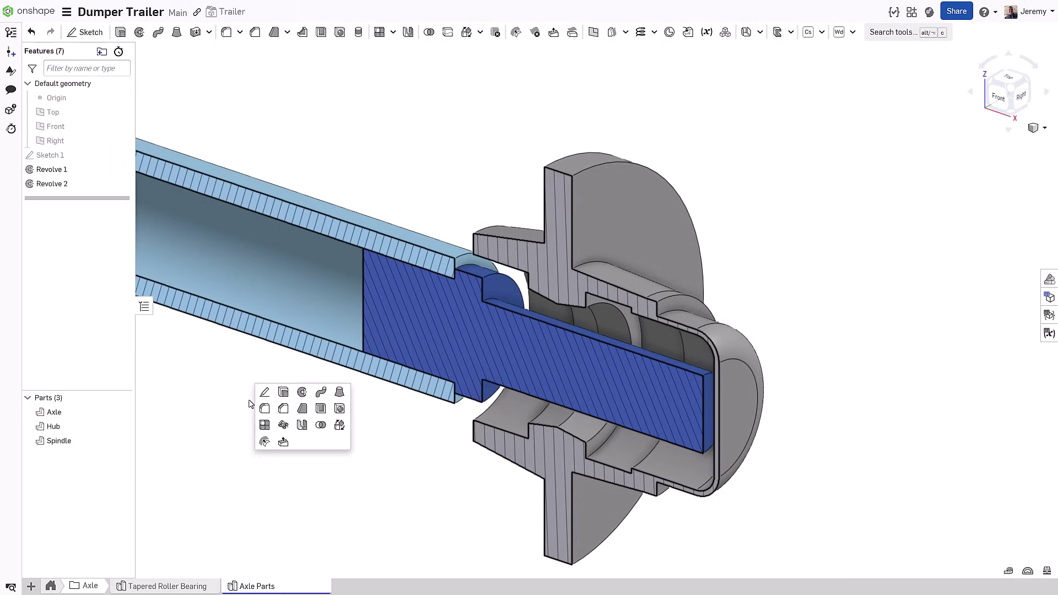
click(283, 409)
click(339, 285)
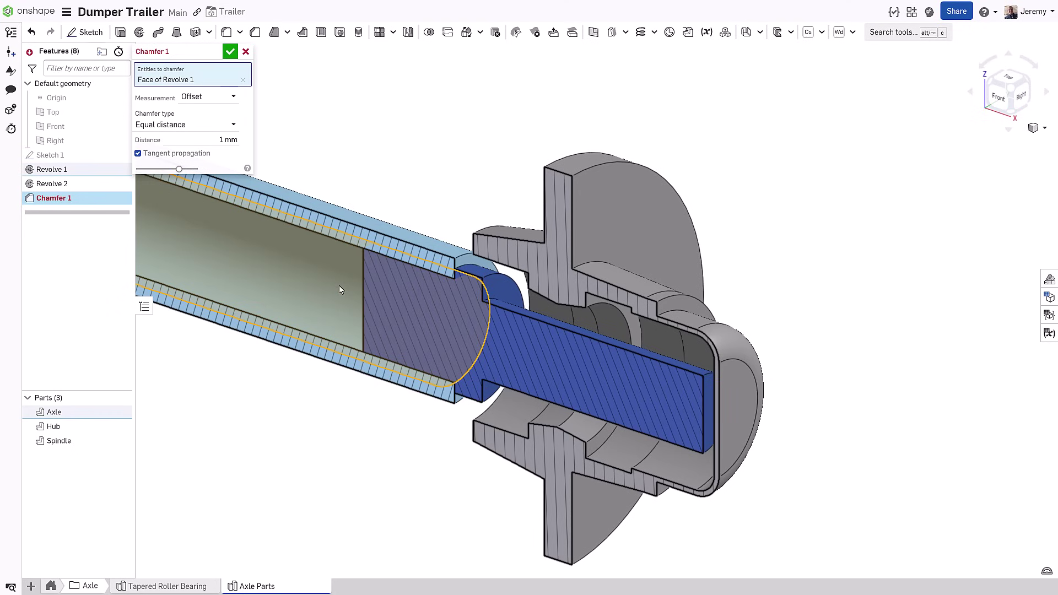
click(382, 228)
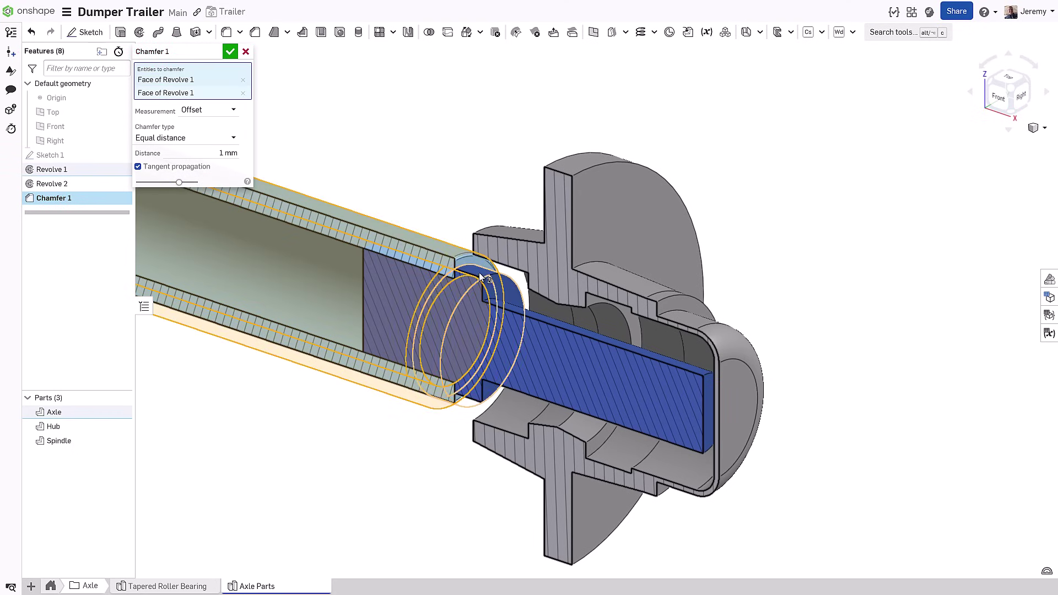
click(485, 281)
click(229, 51)
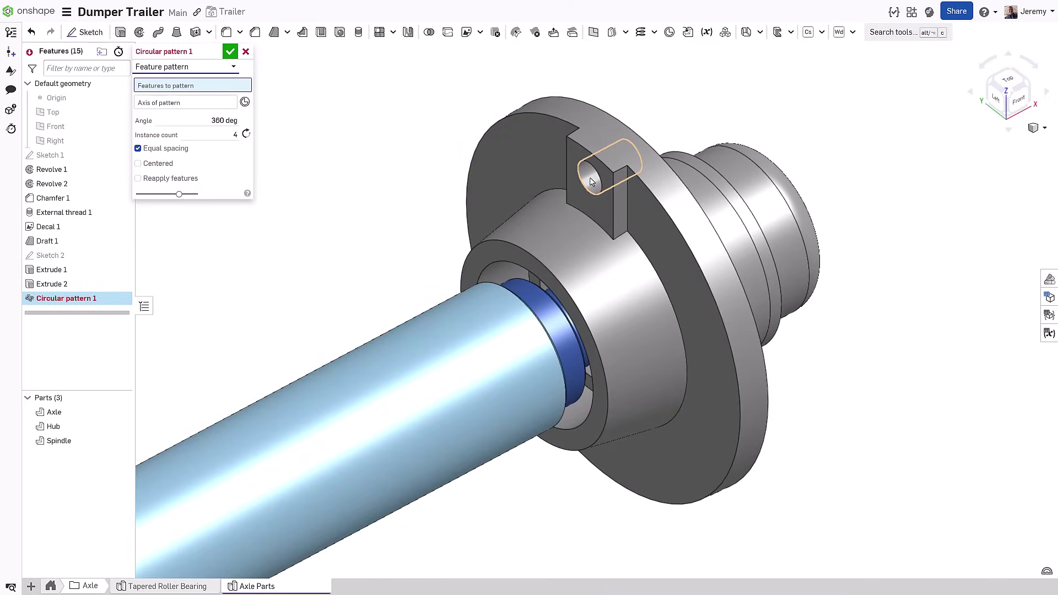
Pattern the stud hole and boss 4 times around the hub face axis, reapplying features
click(592, 182)
click(621, 209)
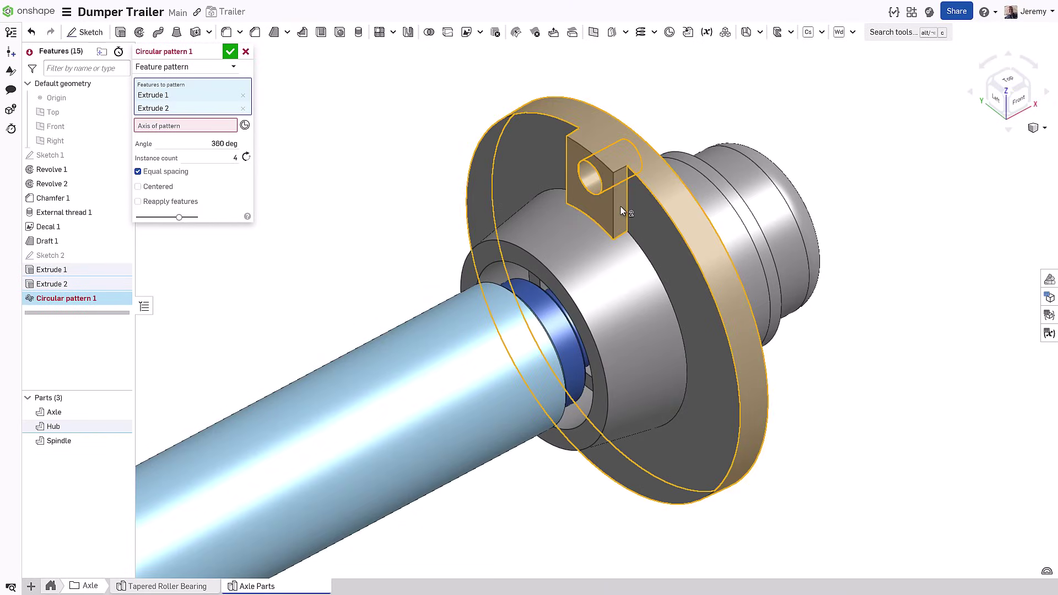
click(223, 128)
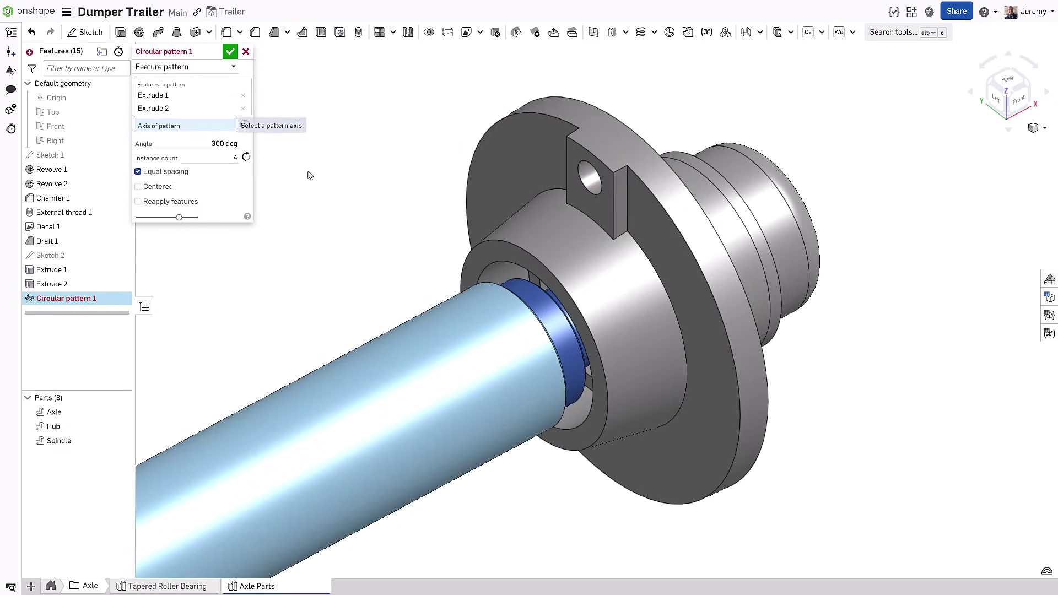
click(573, 246)
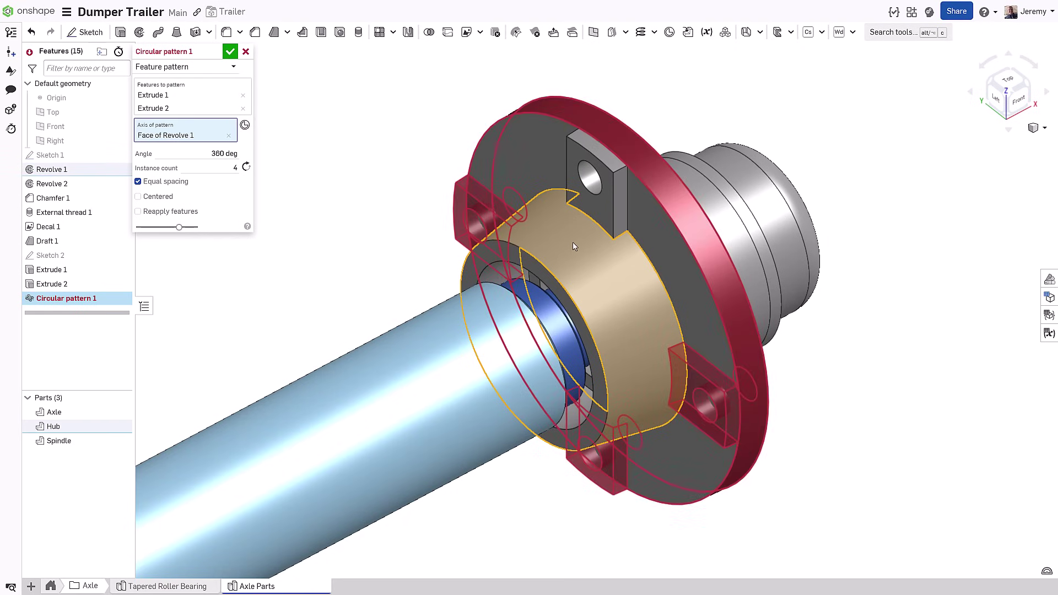
click(186, 211)
click(223, 169)
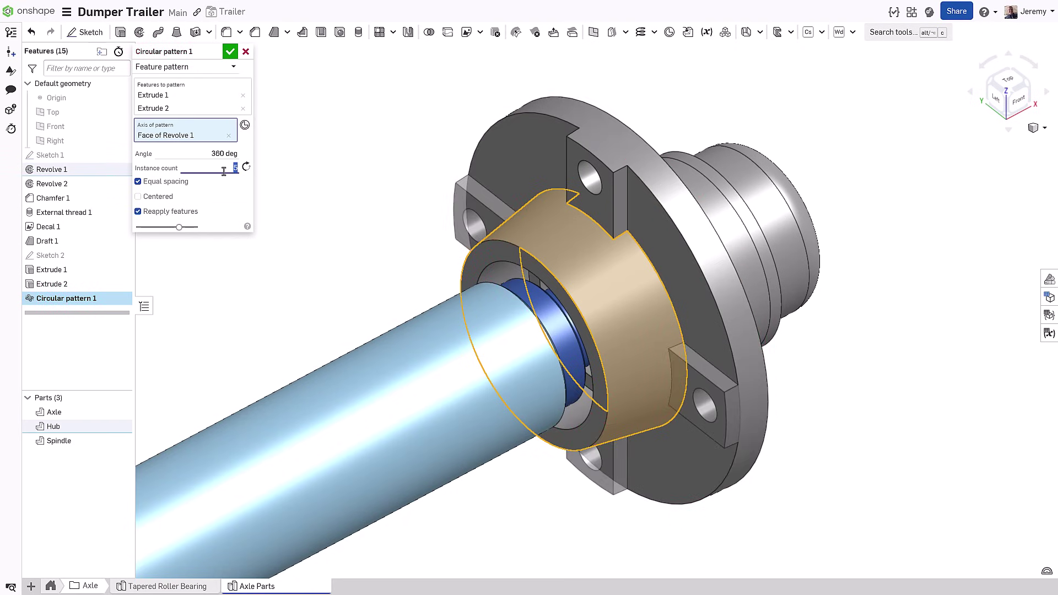
click(230, 52)
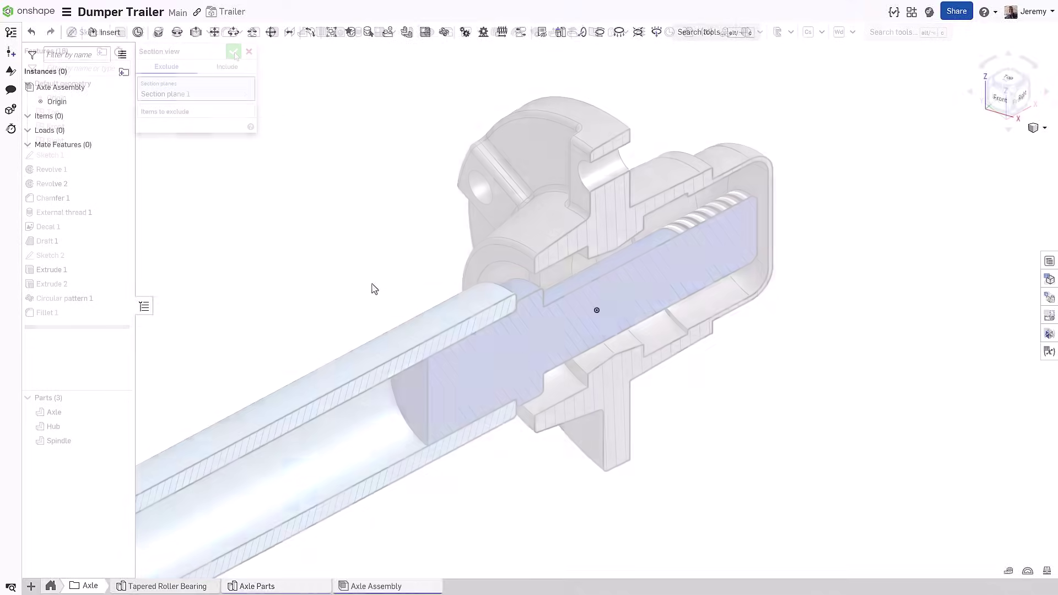
Insert the Axle Parts studio into the new Axle Assembly
key(s)
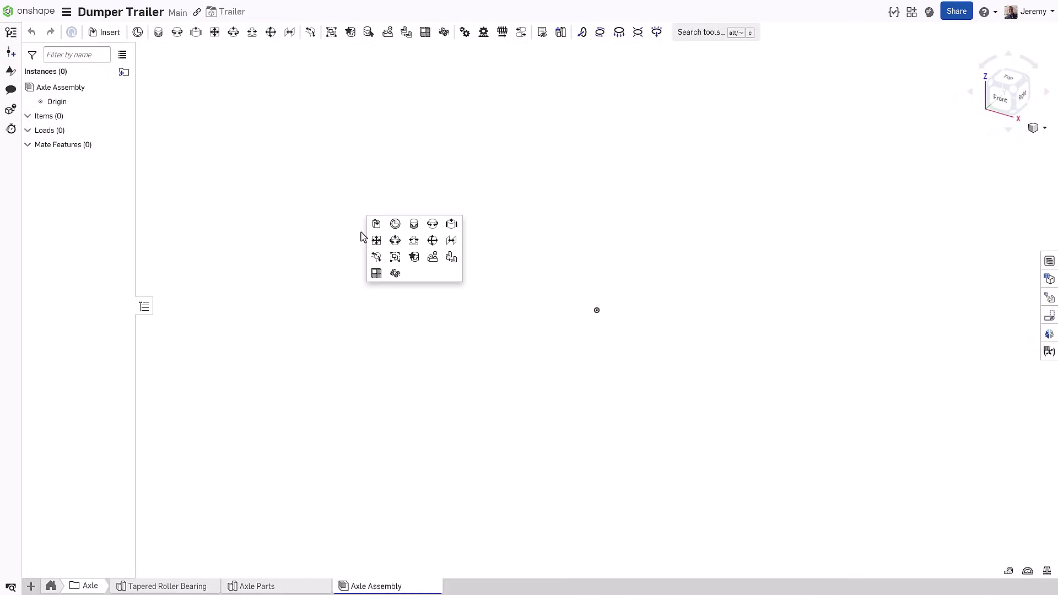
click(376, 225)
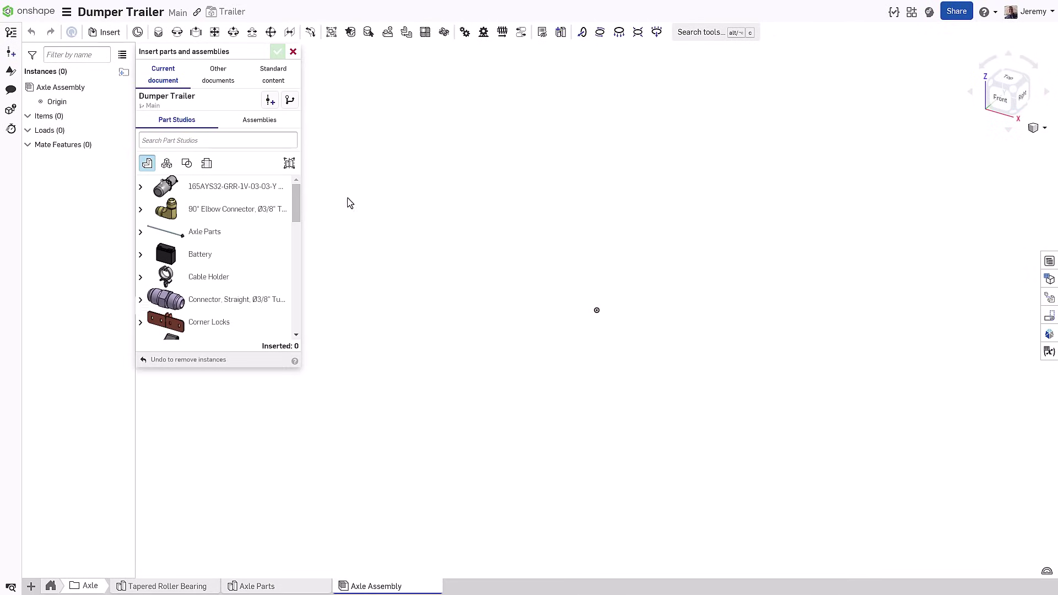
click(226, 244)
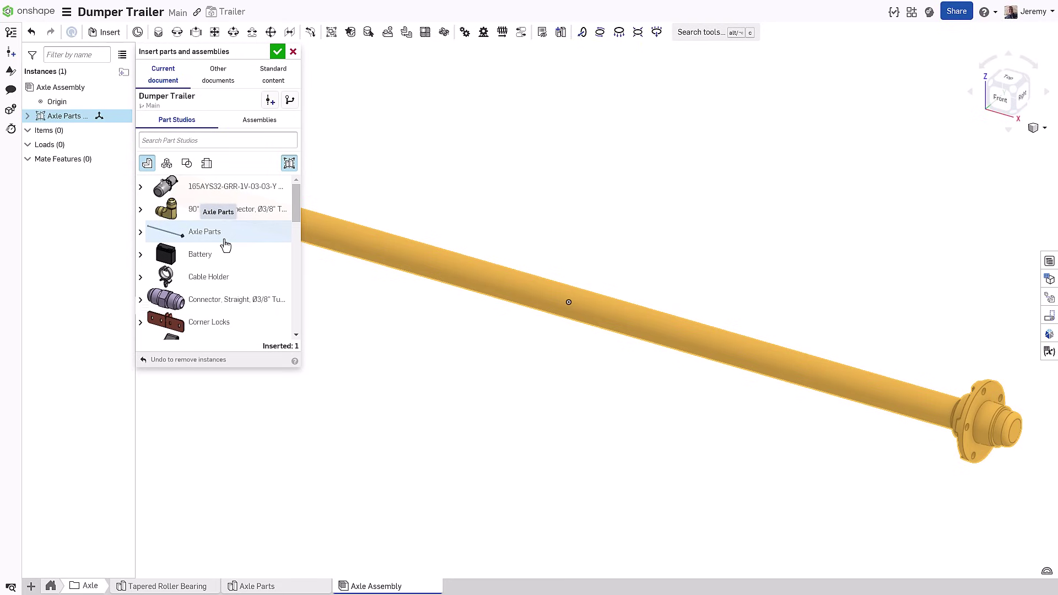
click(277, 51)
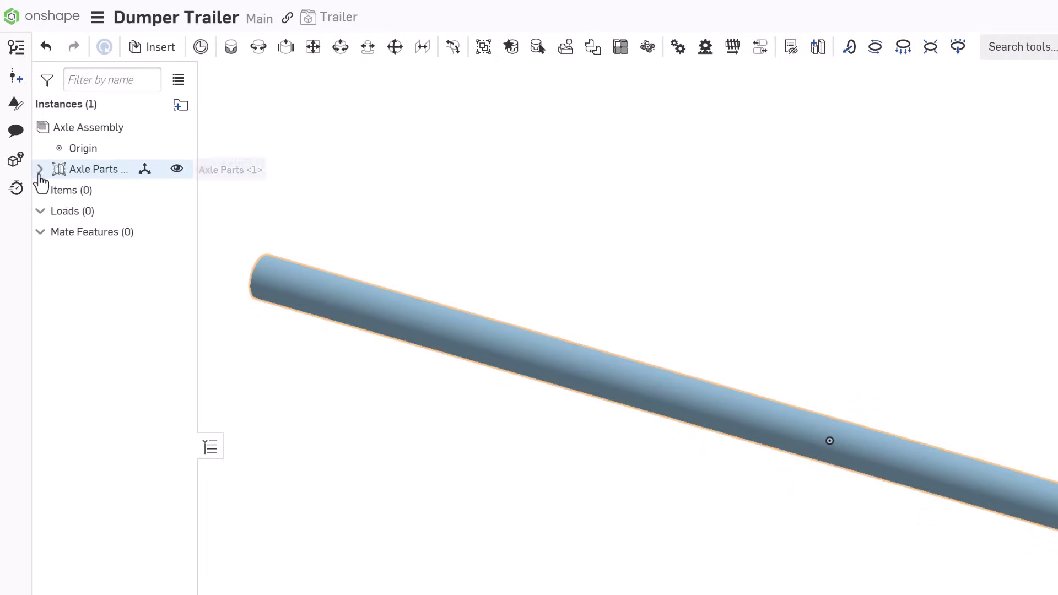
Fix the Axle <1> instance in place and return to the Axle Parts studio
click(27, 116)
right_click(102, 190)
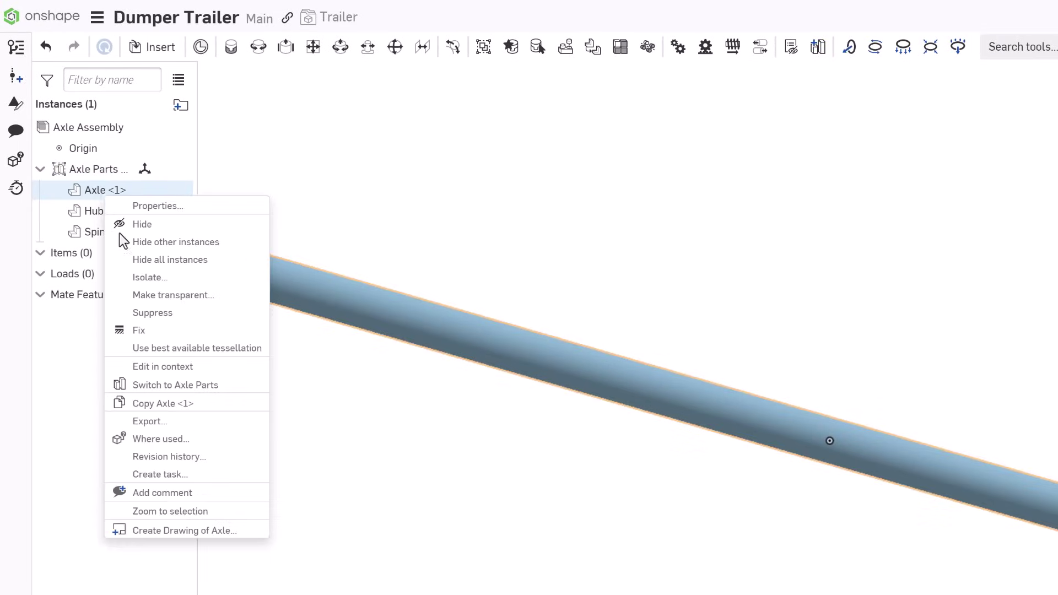
click(160, 337)
click(295, 587)
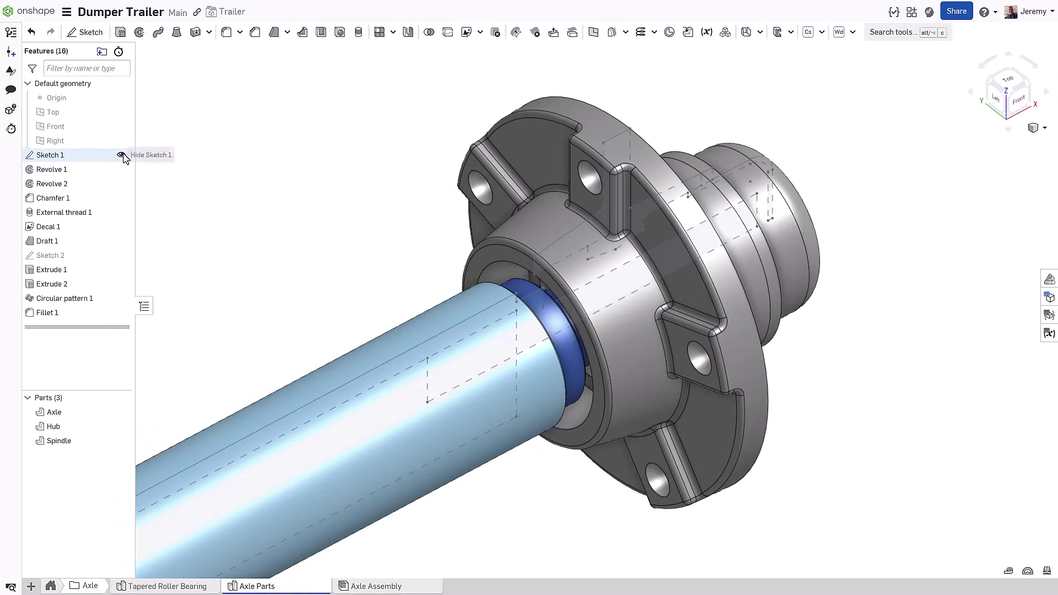
Remove the small end region from Revolve 1
double_click(88, 170)
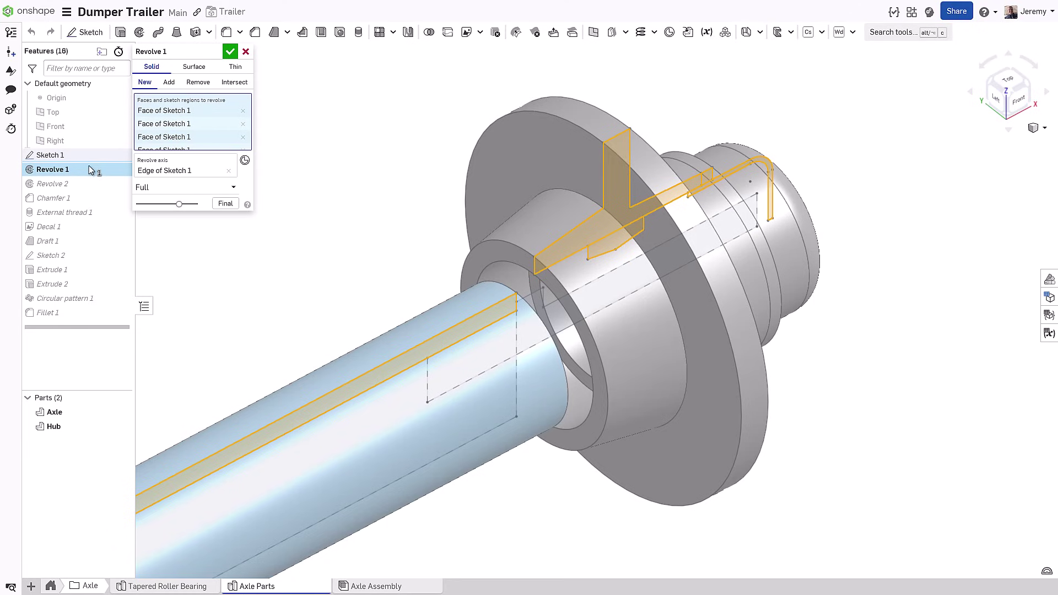
click(709, 183)
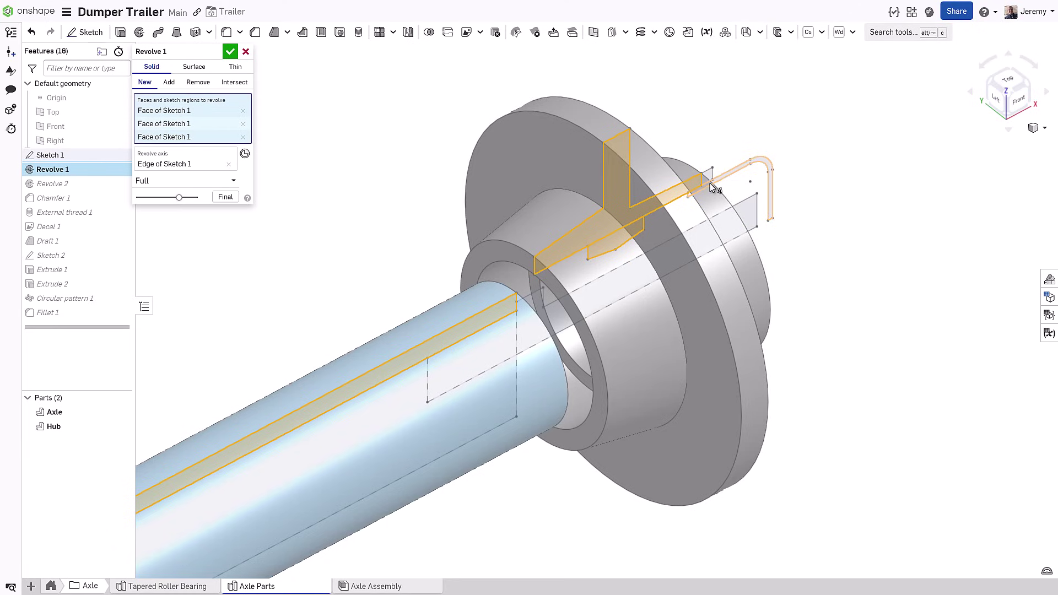
click(229, 52)
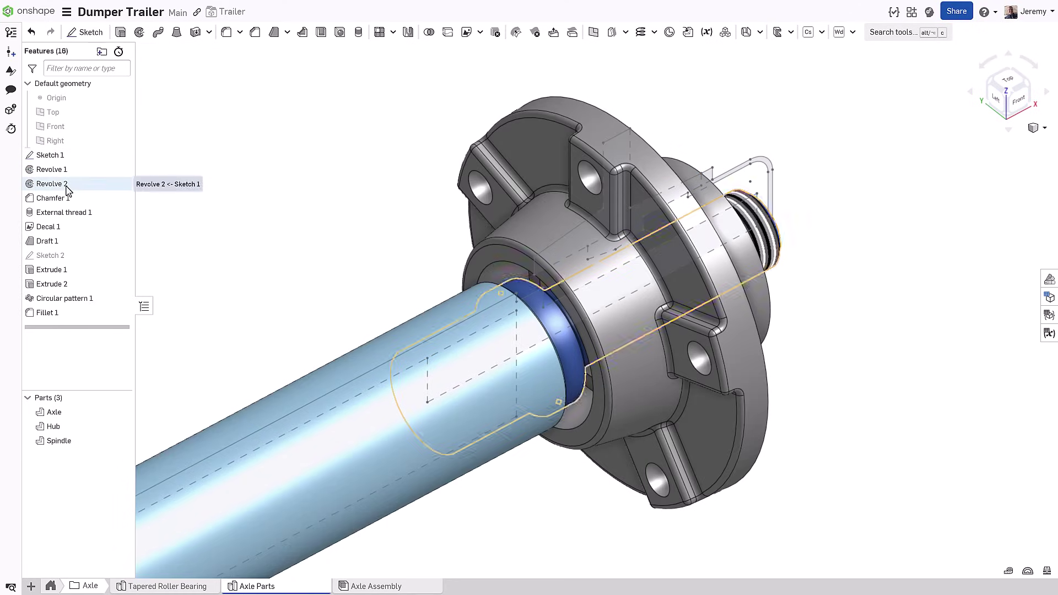
Add the two cap profile regions to Revolve 2, creating Part 4
double_click(66, 185)
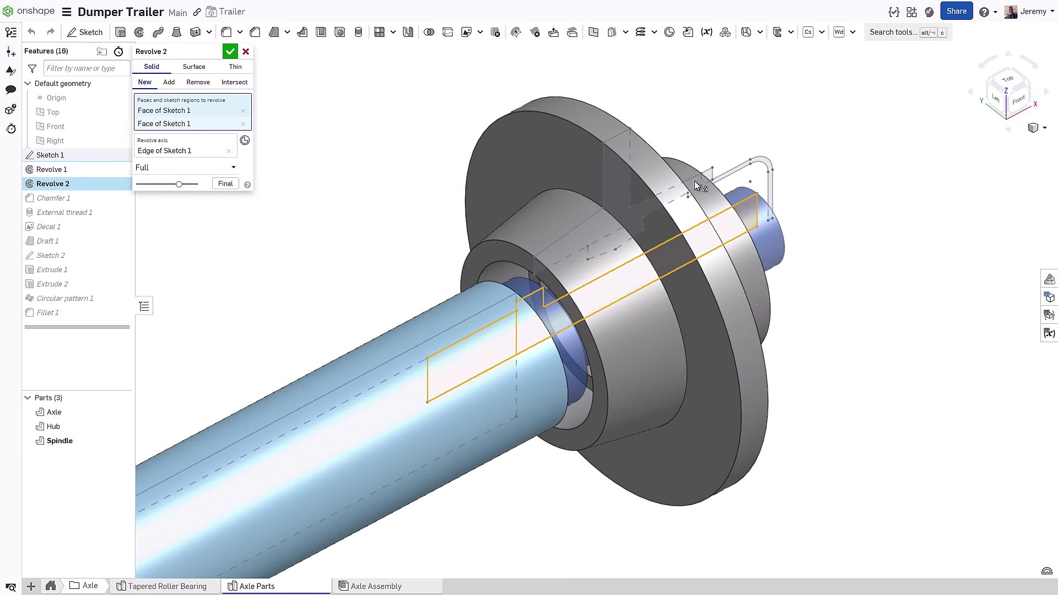
click(712, 177)
click(721, 177)
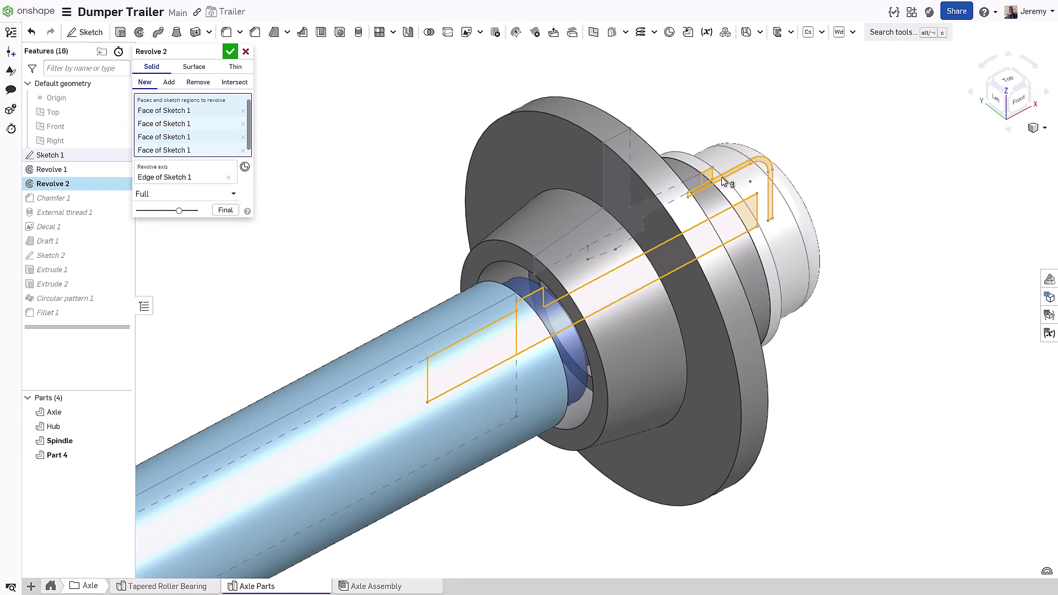
click(230, 52)
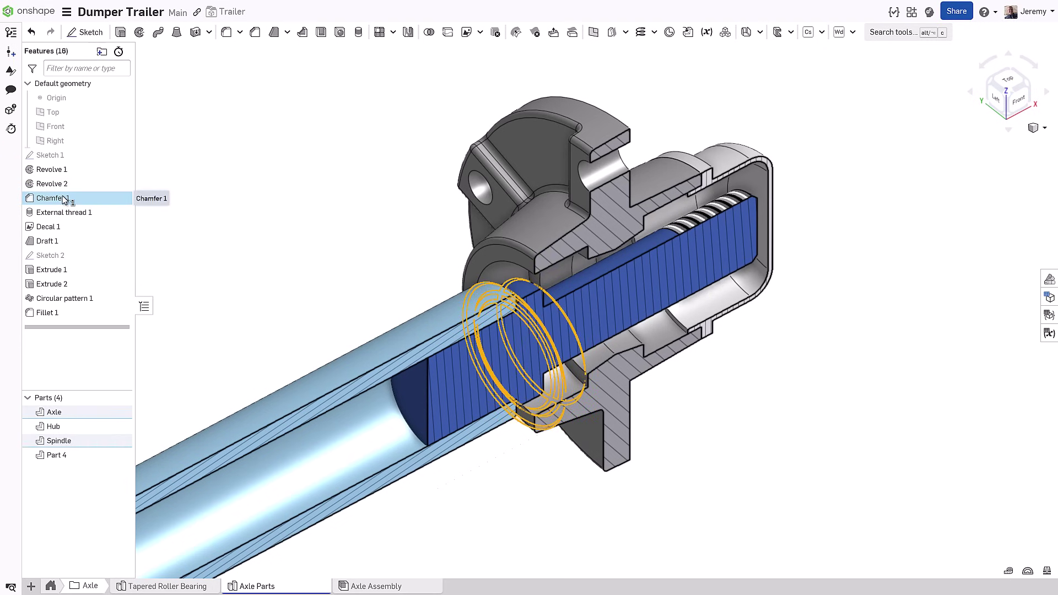
Add the cap's inner circular edge to Chamfer 1
double_click(65, 200)
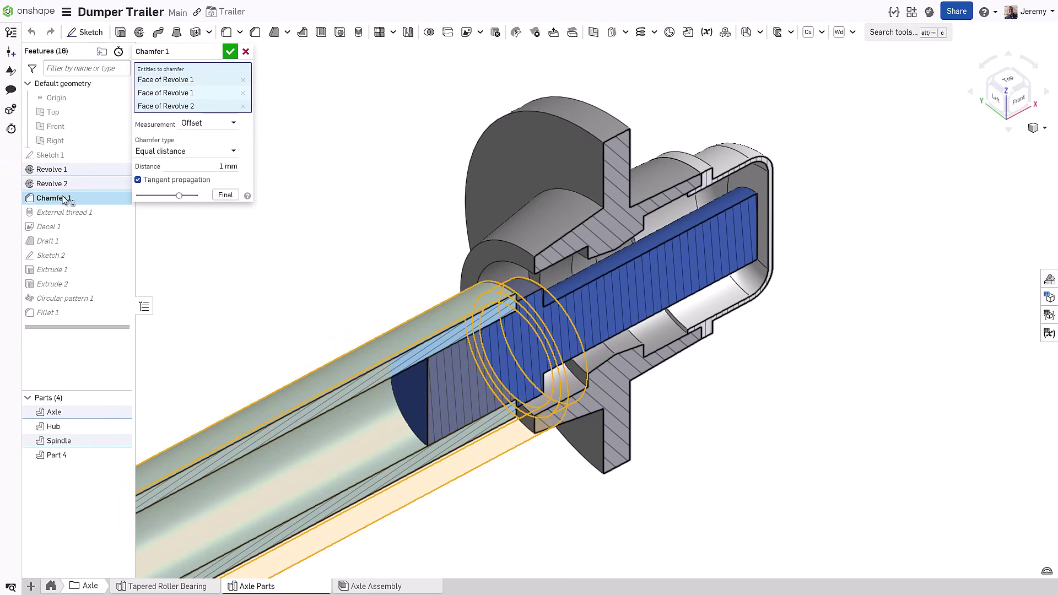
click(679, 331)
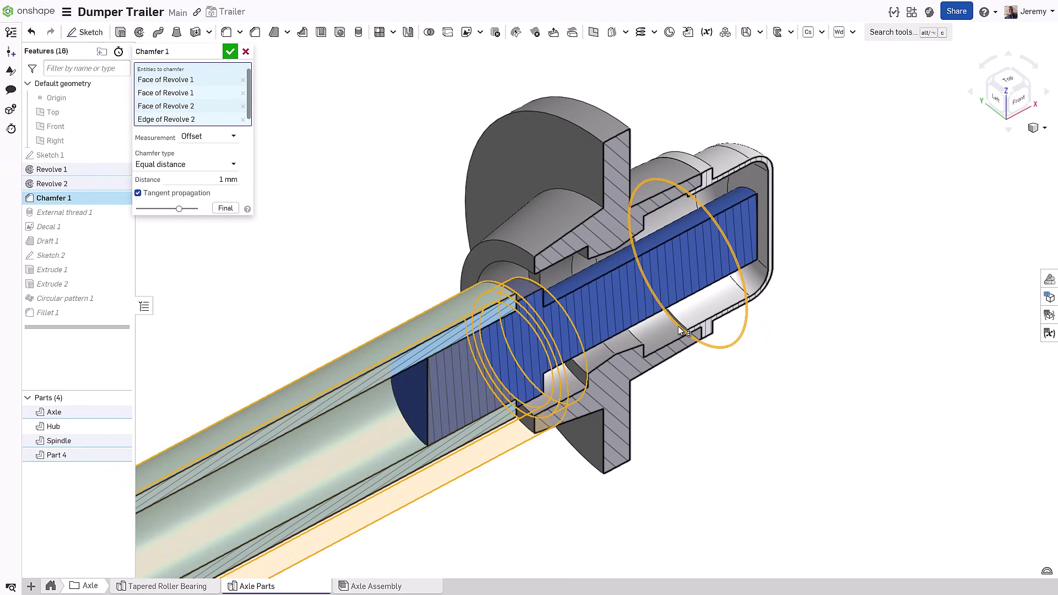
click(230, 52)
Add the circular edge near the thread to the 2 mm Fillet 1
scroll(691, 191, up, 5)
right_drag(769, 205, 838, 427)
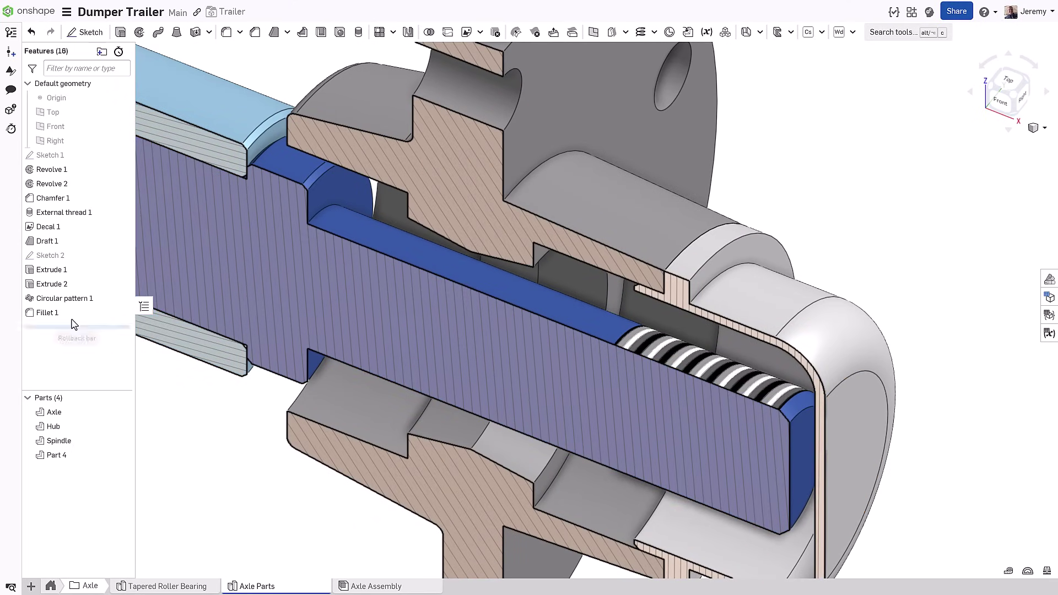
double_click(48, 312)
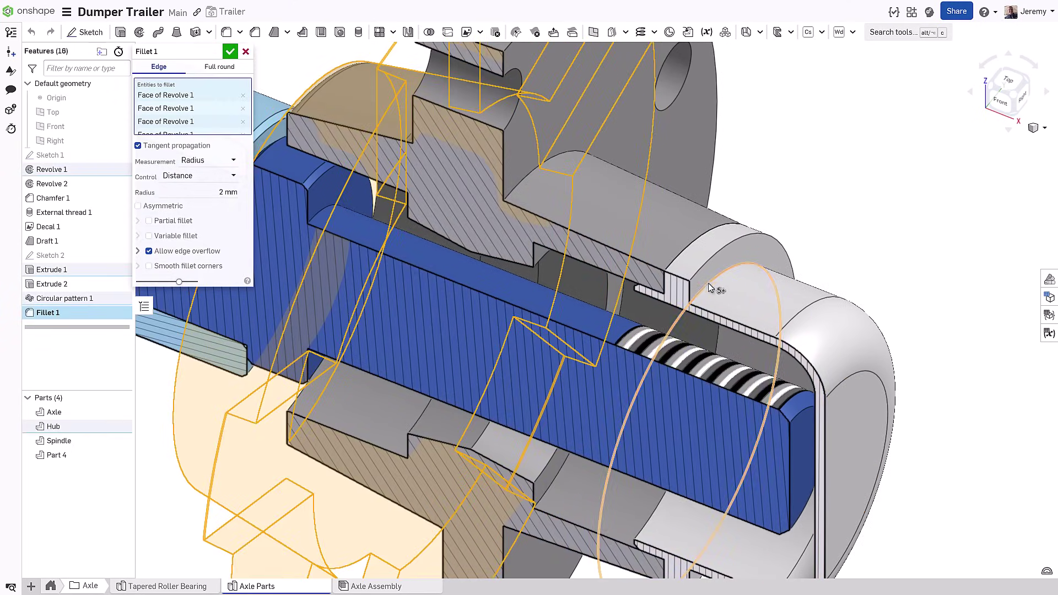
click(656, 319)
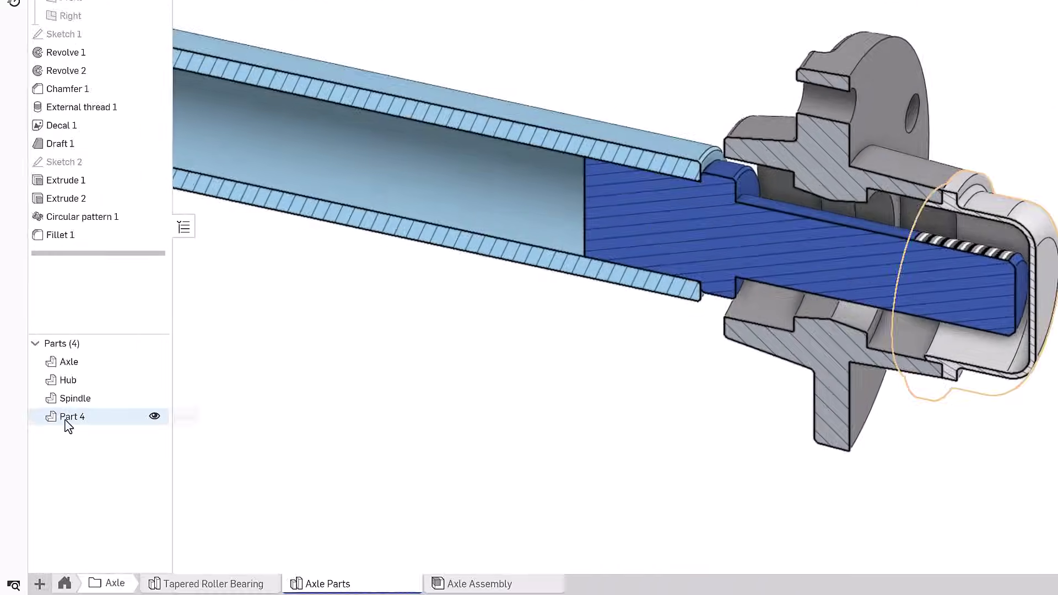
Rename Part 4 to 'Hub Cap' in the Parts list and clear the selection
click(66, 422)
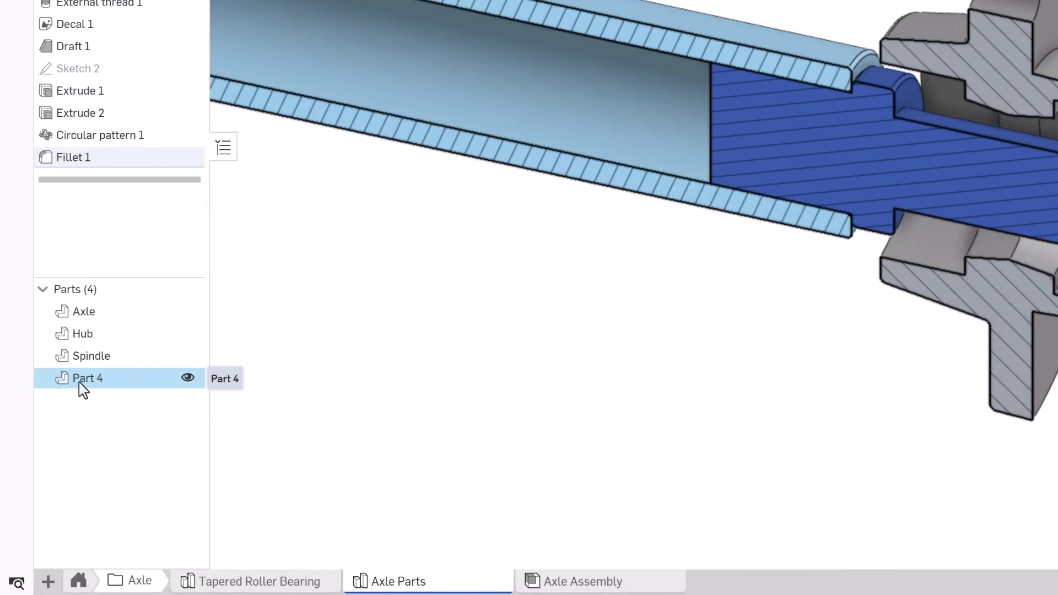
double_click(80, 379)
text(Hub)
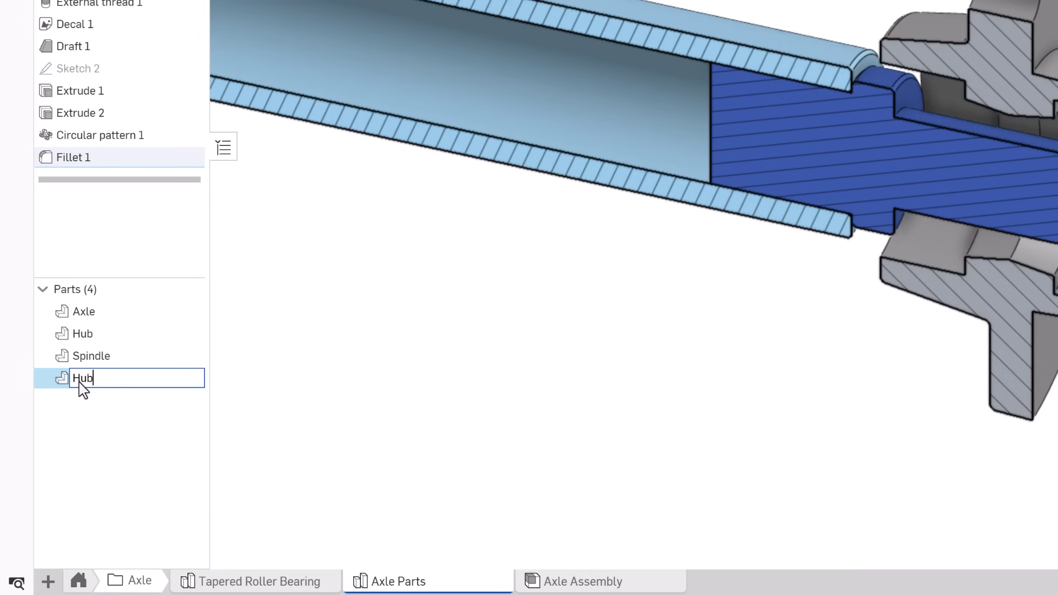
text( Cap)
key(Return)
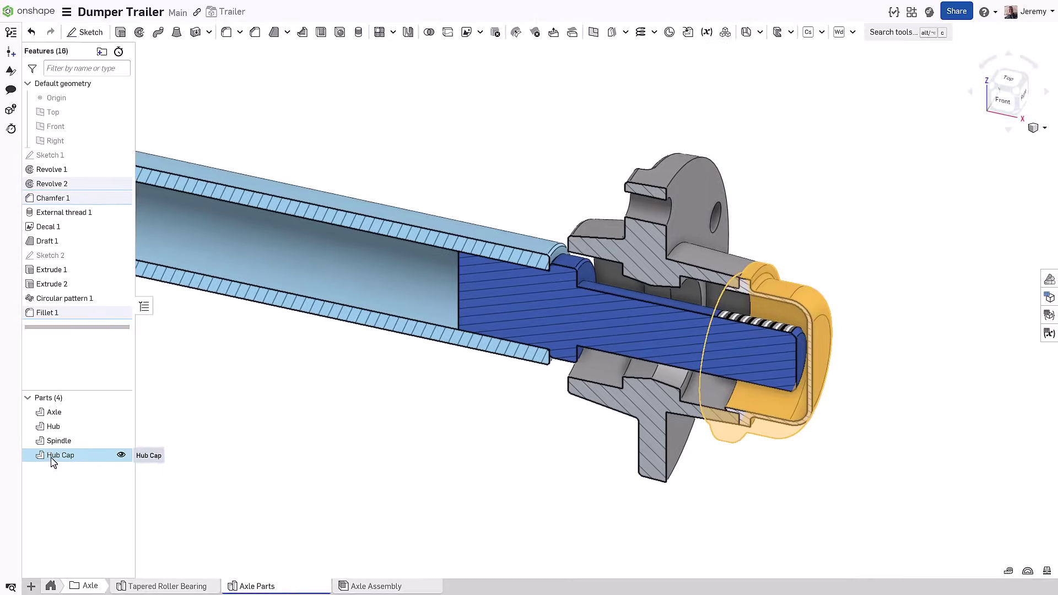
key(Escape)
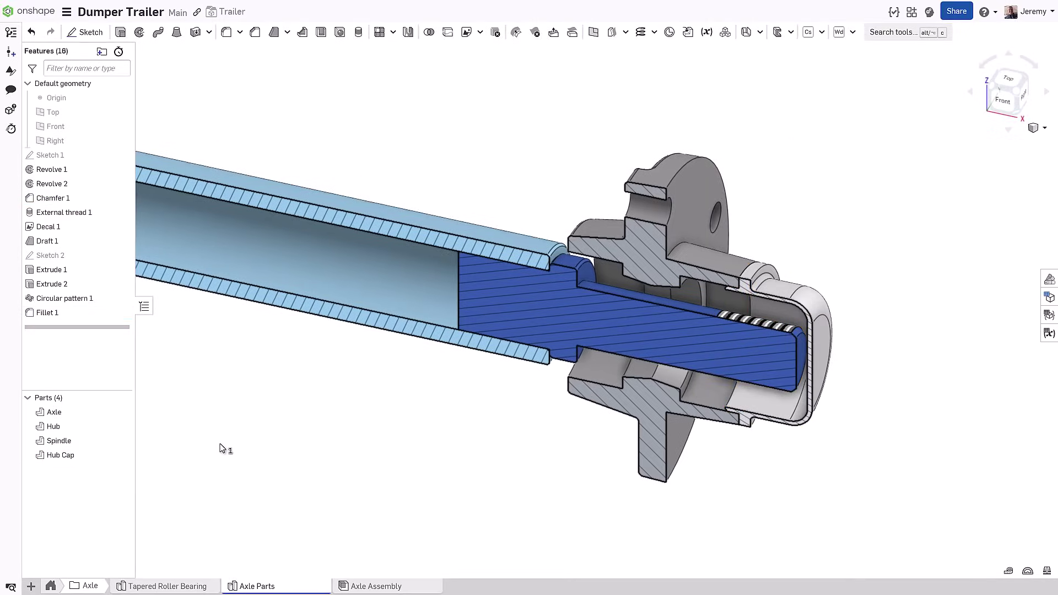
click(368, 586)
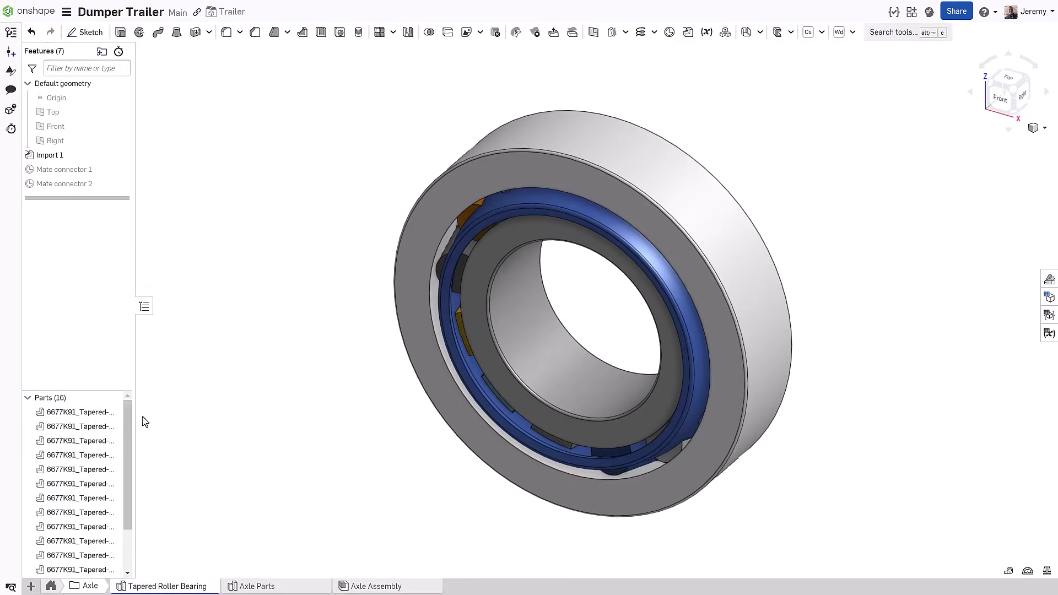
Combine all 16 bearing parts into a closed composite part
drag(101, 331, 105, 247)
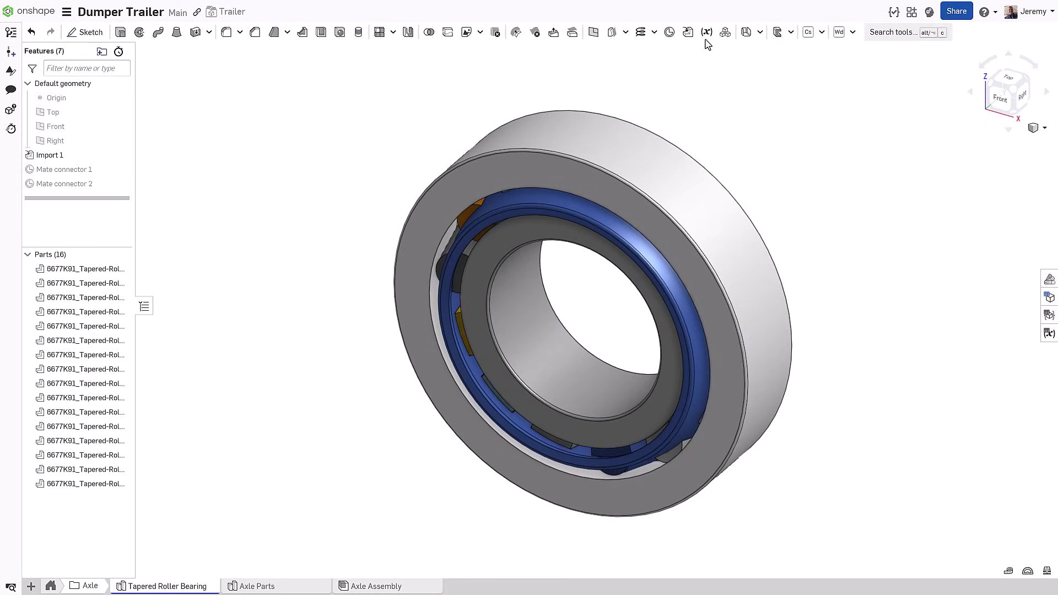
click(725, 32)
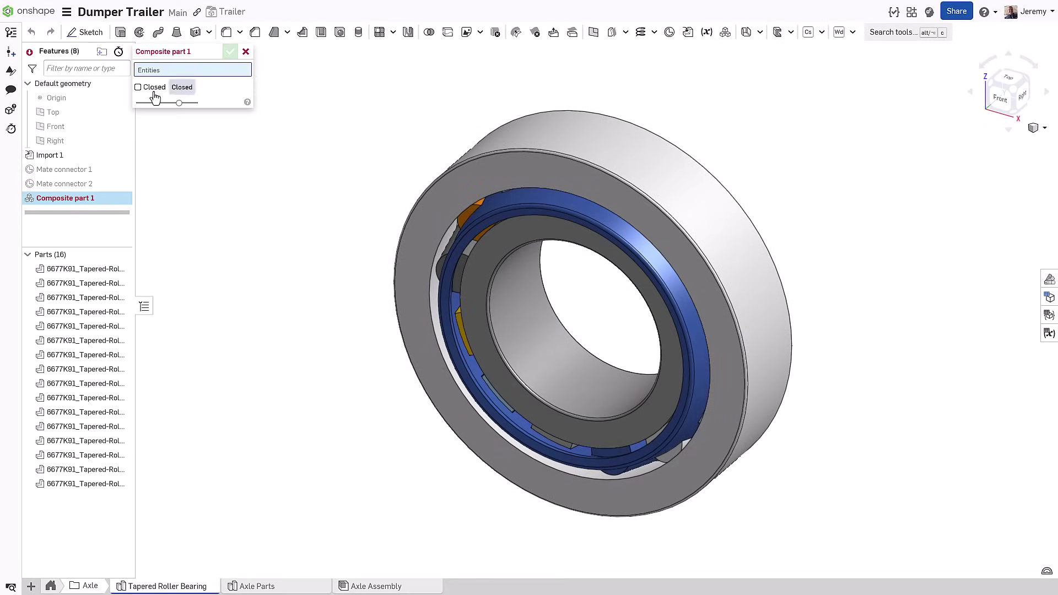
click(138, 87)
drag(344, 76, 837, 549)
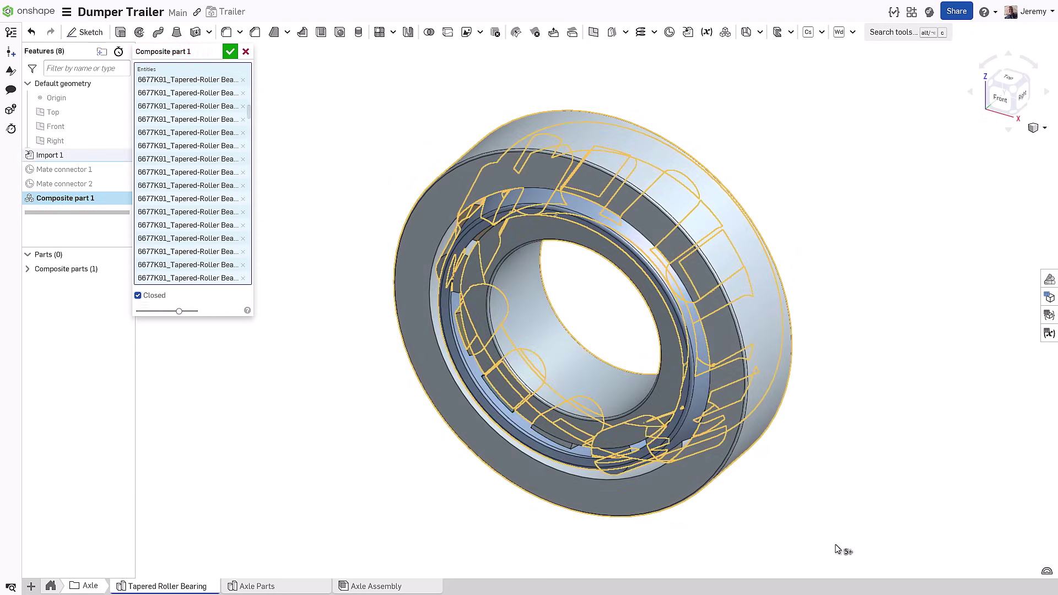
click(230, 52)
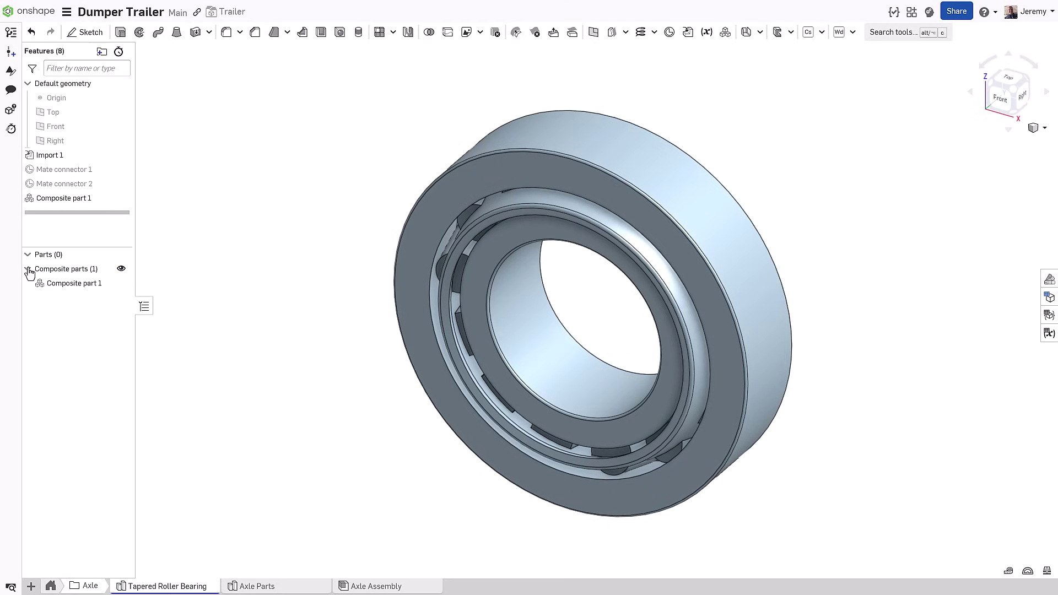
Rename Composite part 1 to 'Tapered Roller Bearing'
click(72, 287)
double_click(72, 288)
text(Tapered Rol)
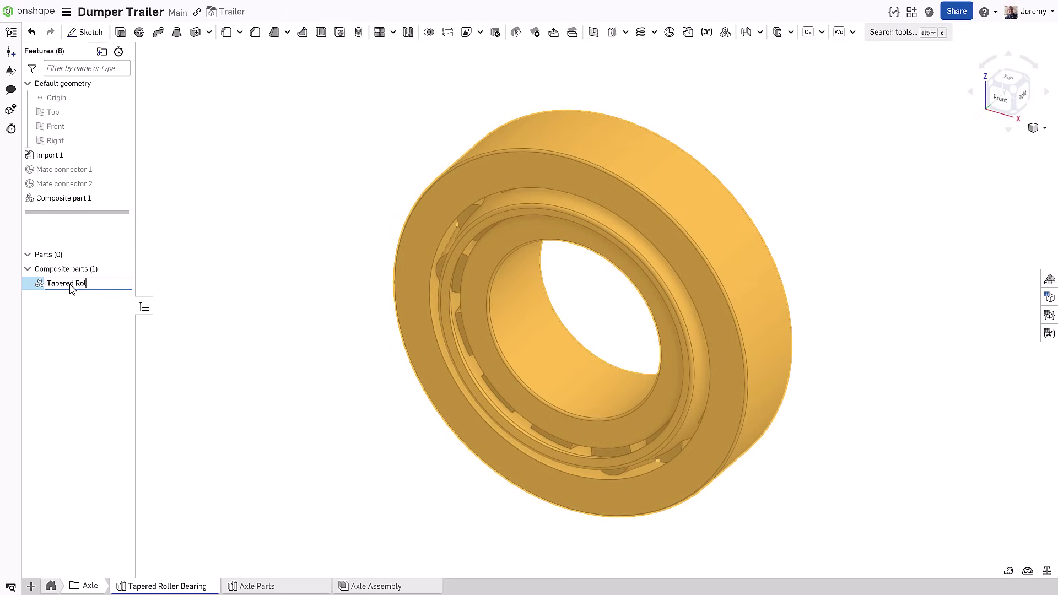
text(ler Bearing)
key(Return)
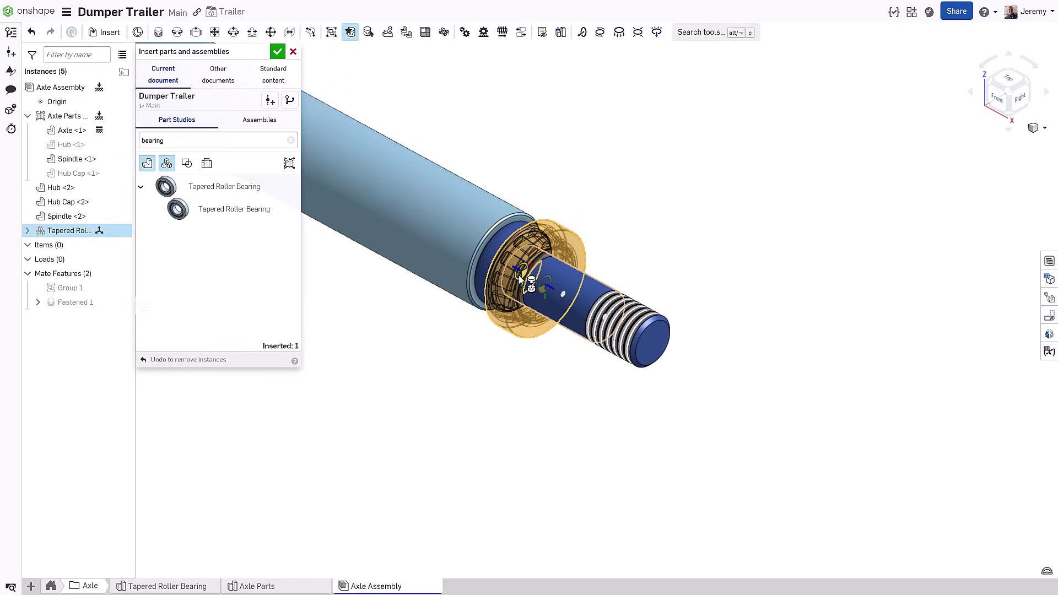
Seat Tapered Roller Bearing instances on the axle and hub mate connectors, then unhide Hub Cap <1>
click(520, 278)
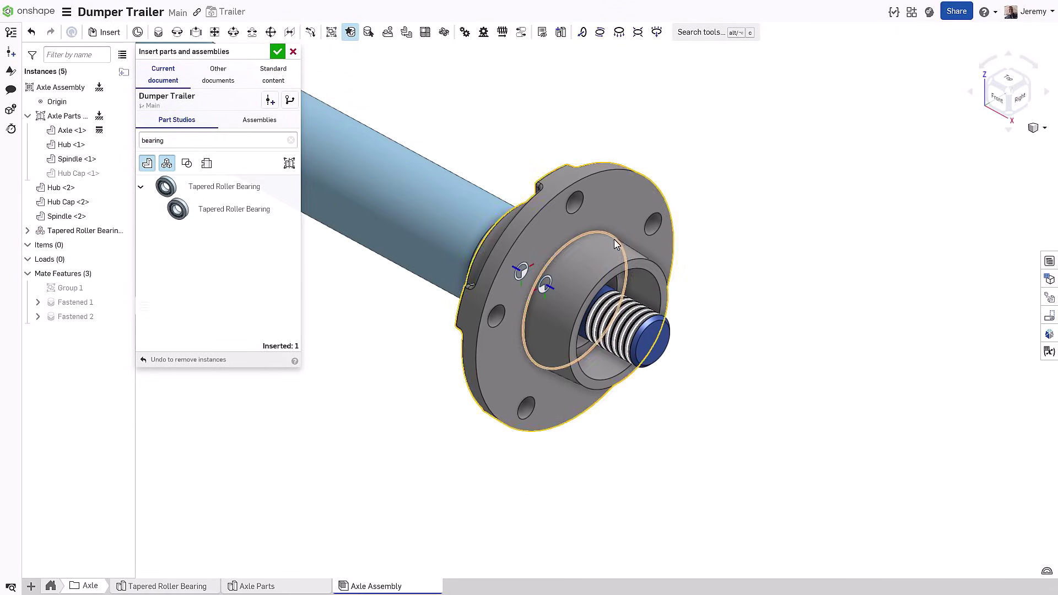
scroll(699, 295, up, 3)
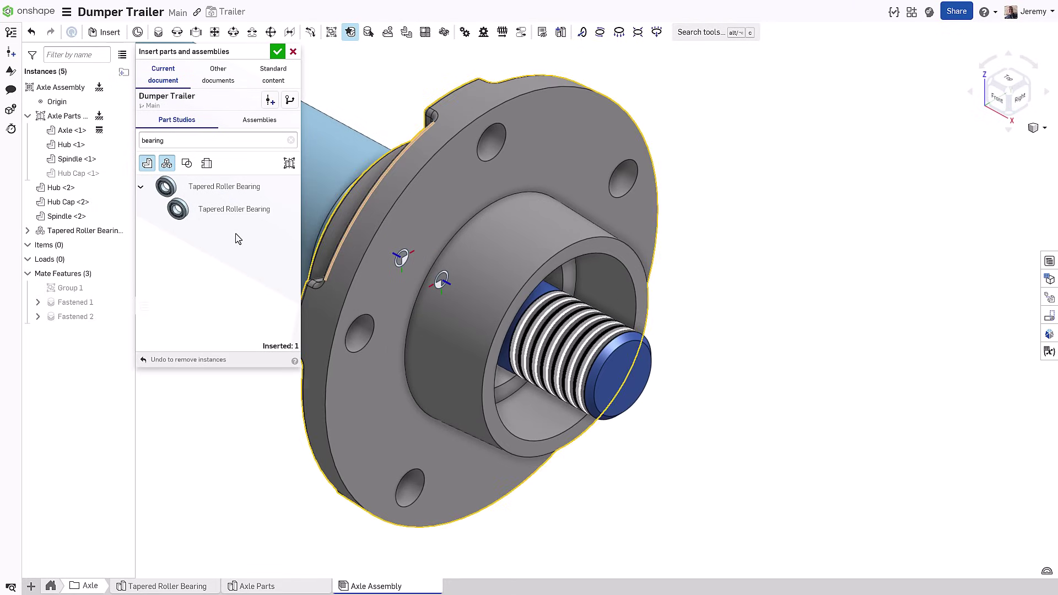
click(226, 212)
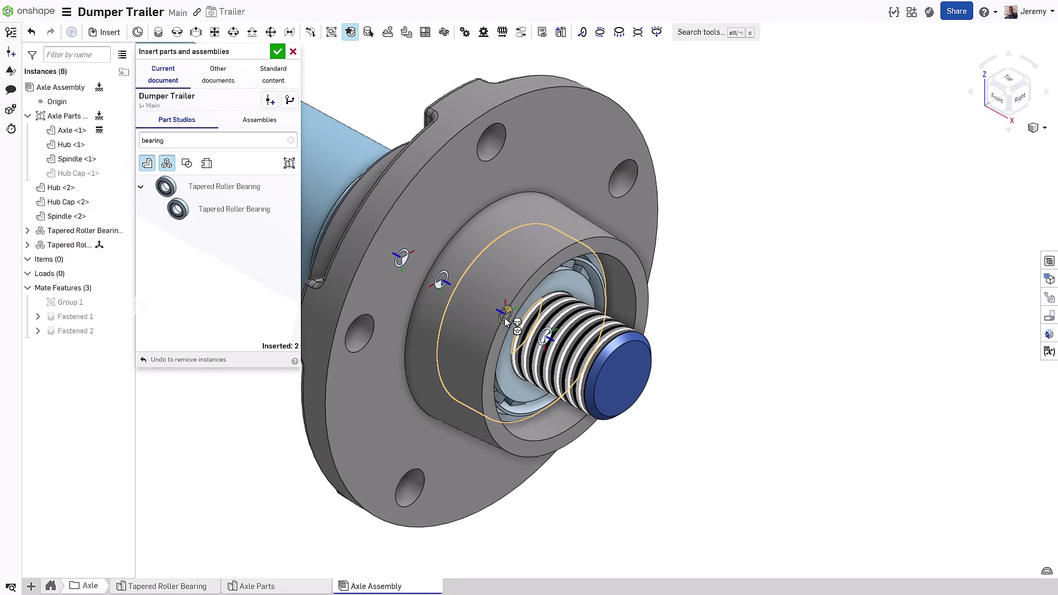
click(505, 318)
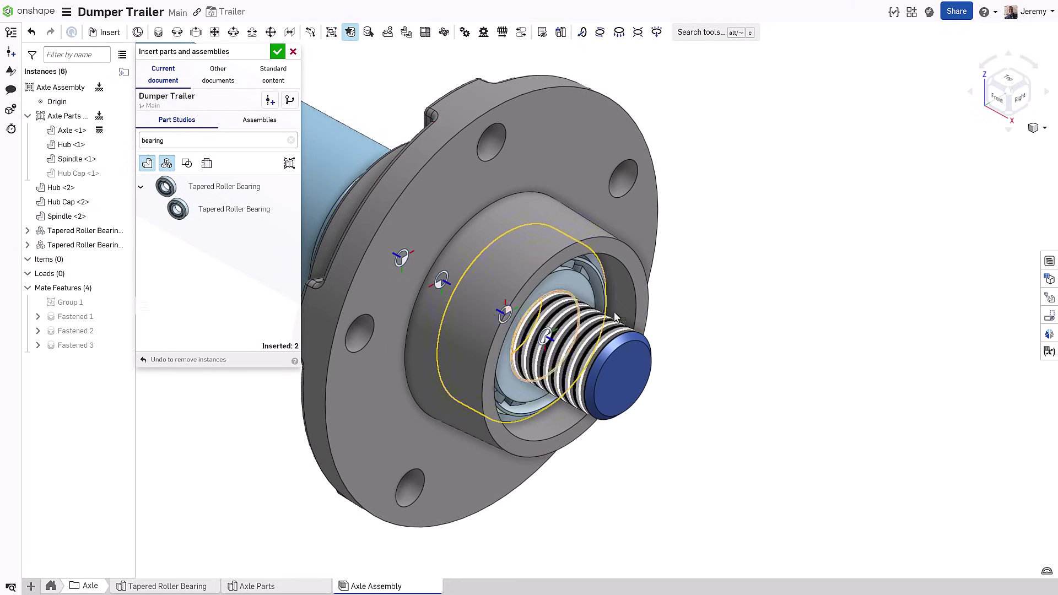
key(shift+h)
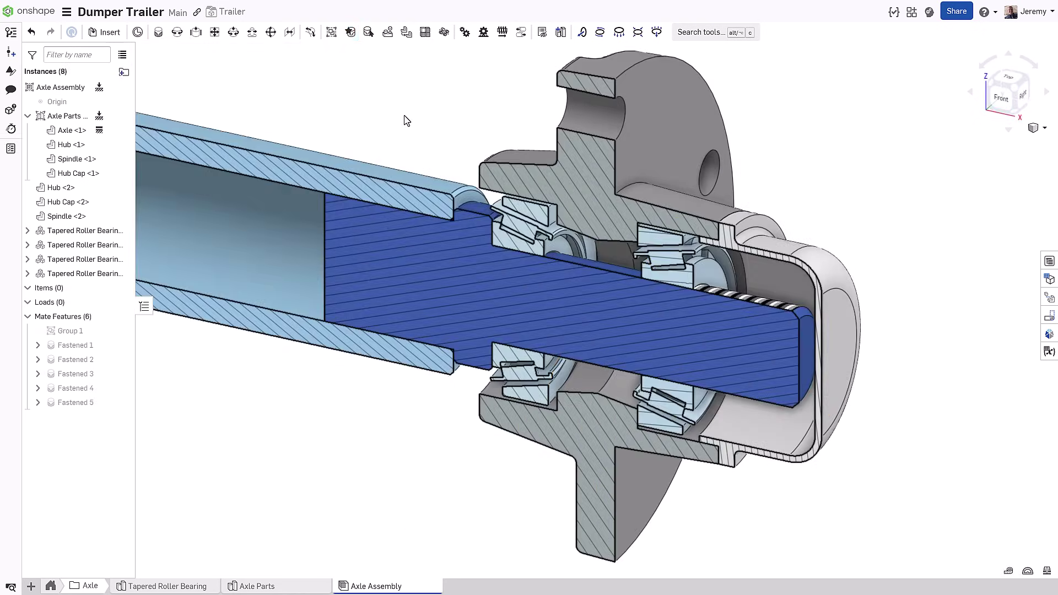
Edit Hub Sketch 1 in Axle Parts, replacing the Ø64 dimension with a bearing-ring constraint
right_click(521, 159)
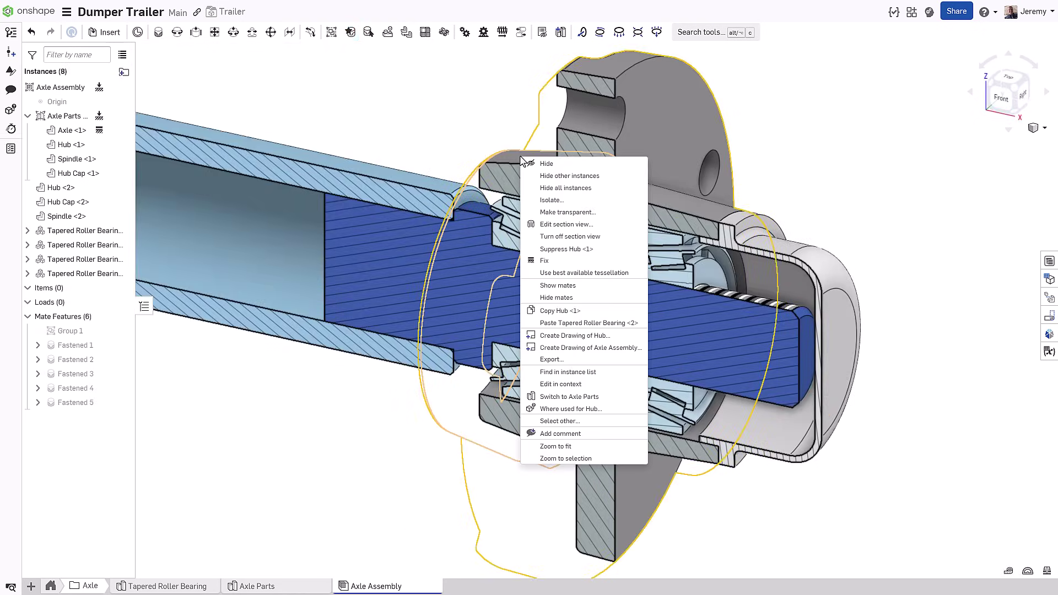
click(548, 395)
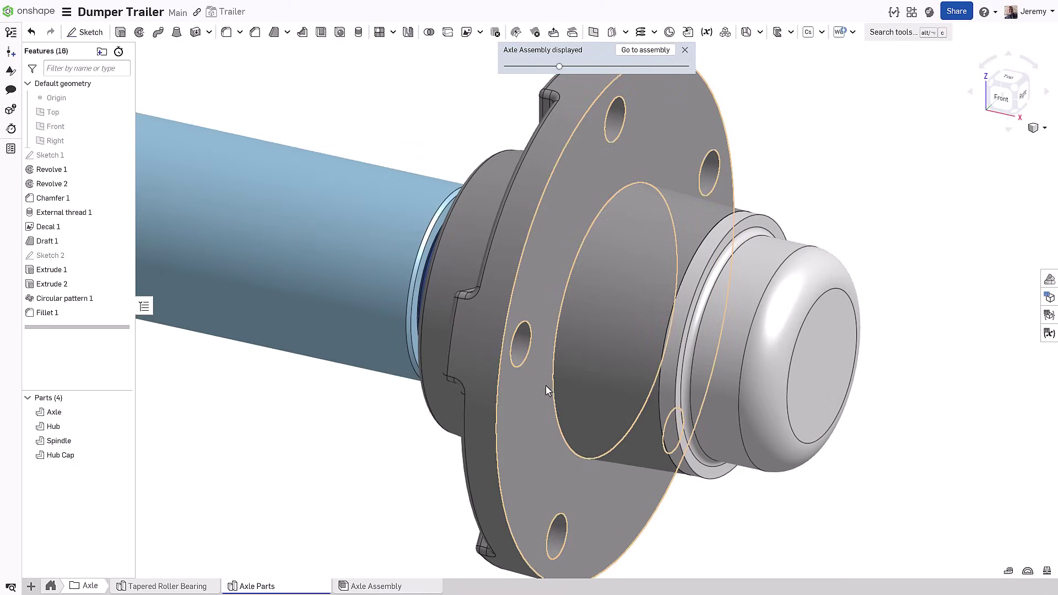
double_click(55, 155)
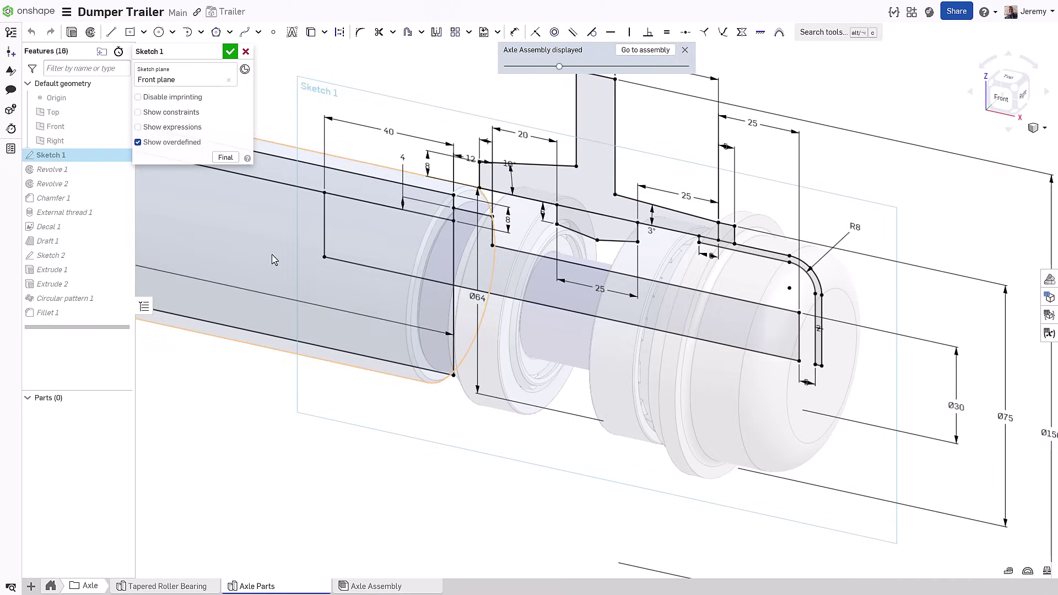
click(471, 293)
key(Delete)
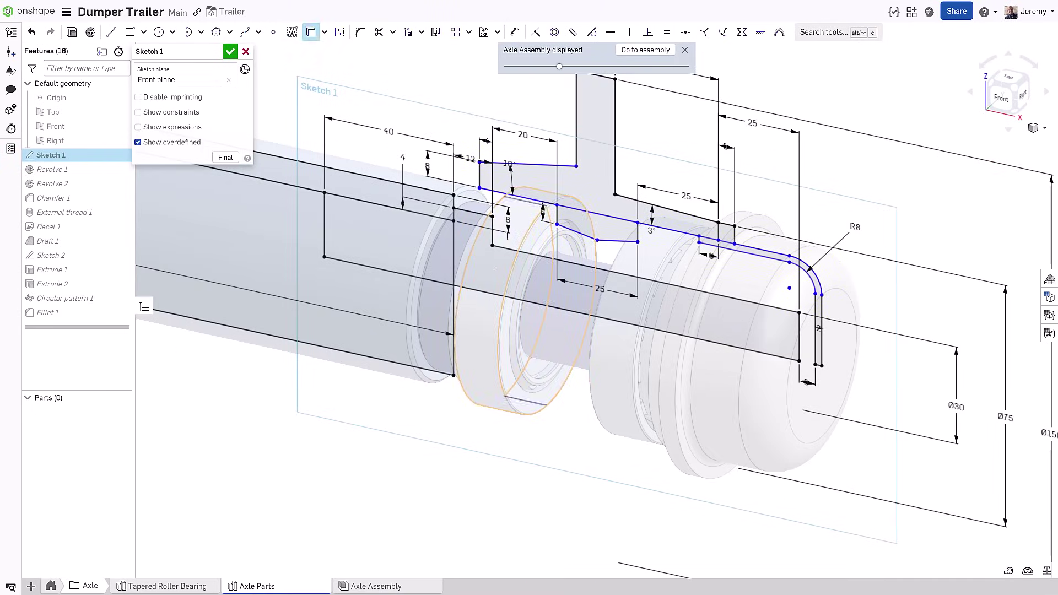
click(529, 201)
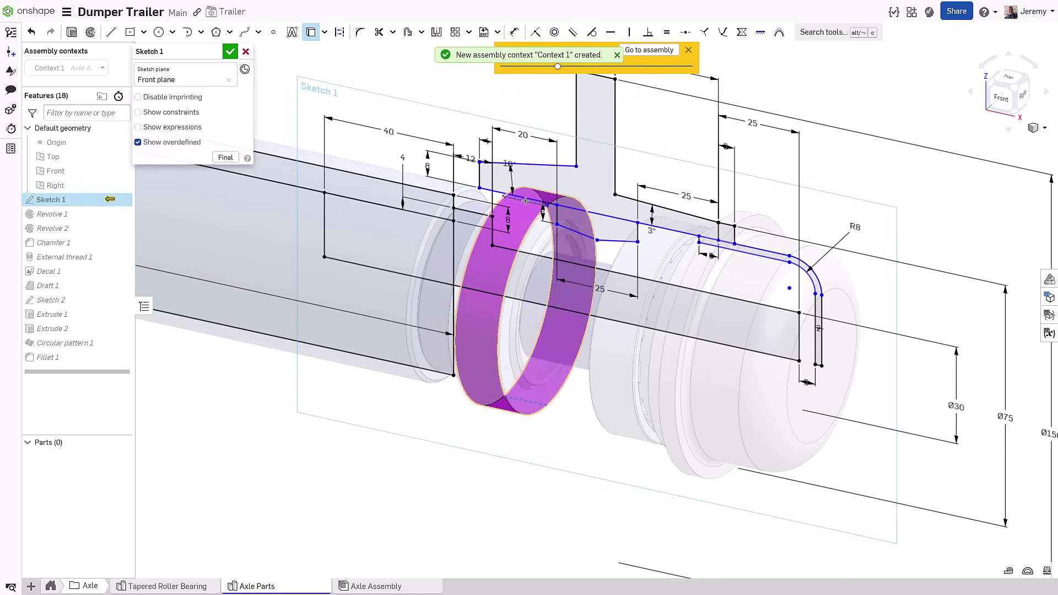
click(528, 203)
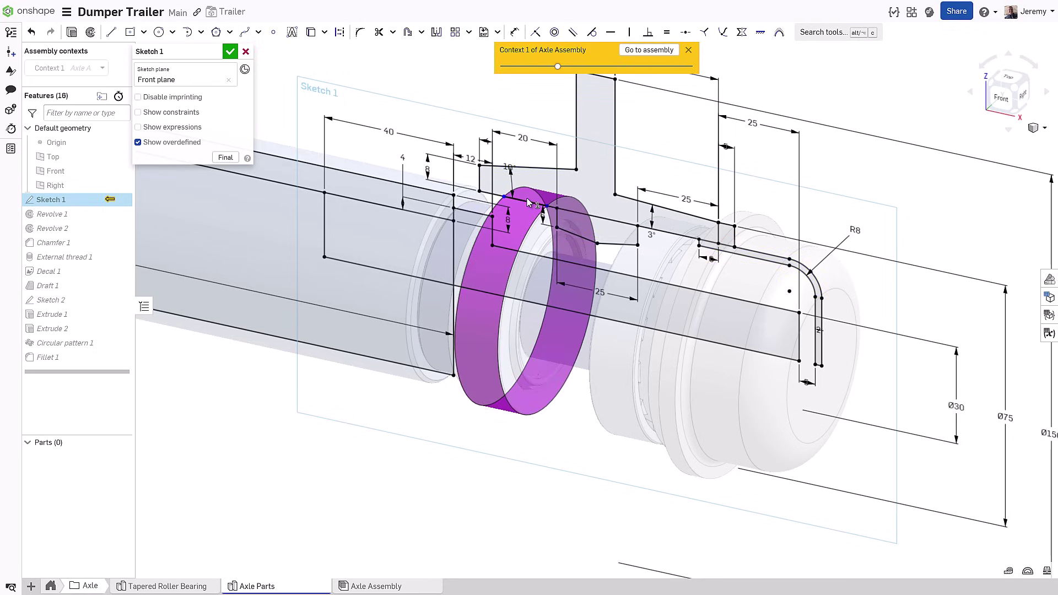
Replace the 20 dimension by constraining the 6 mm line to the ring edge, and accept the sketch
click(521, 139)
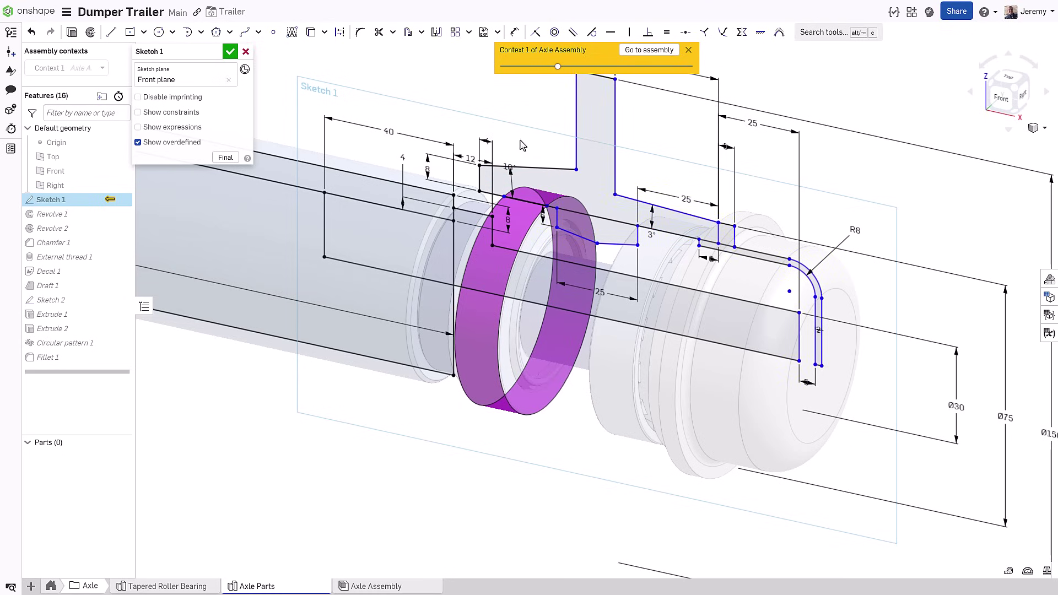
key(Delete)
click(555, 216)
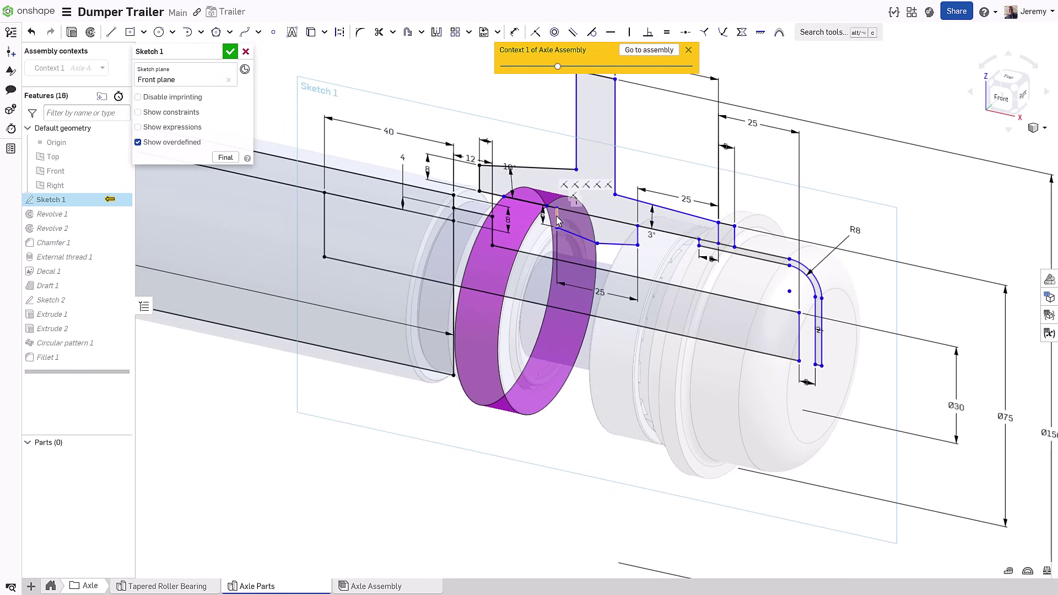
click(527, 241)
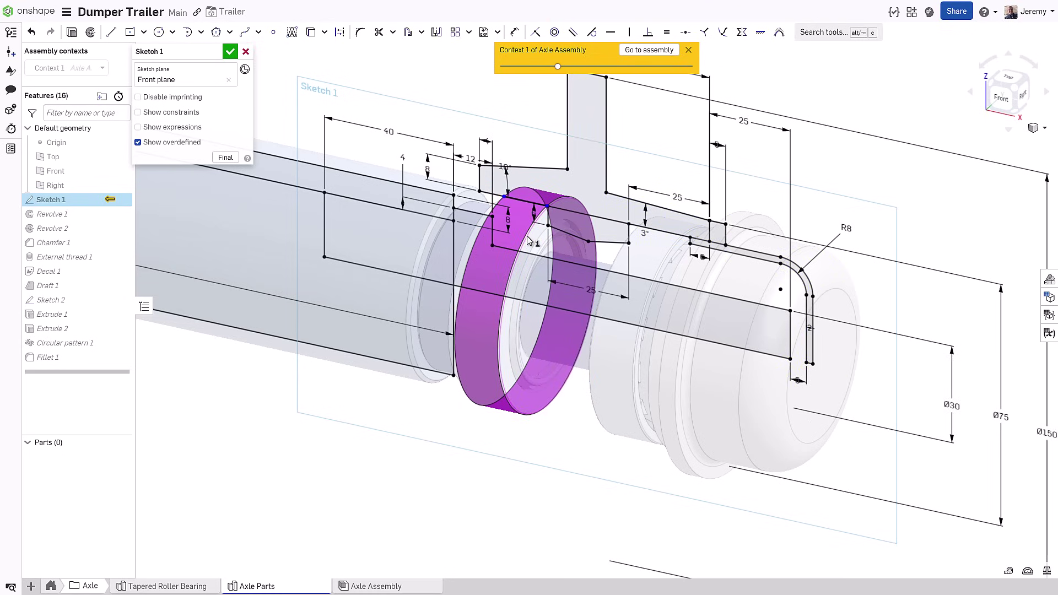
click(230, 53)
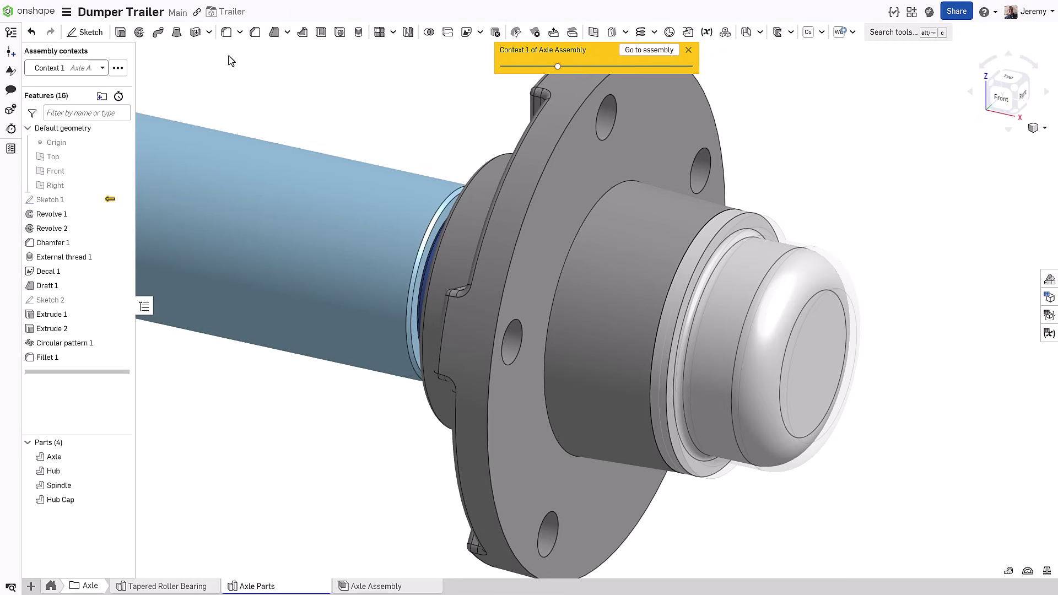
Back in Axle Assembly, update Hub <1> to Context 1
click(645, 50)
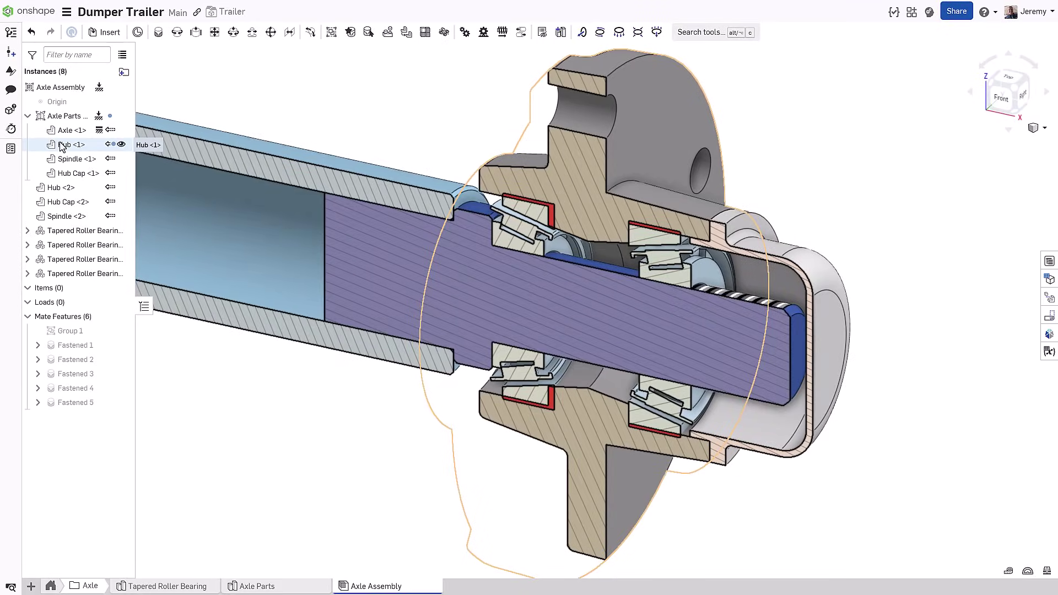
right_click(62, 146)
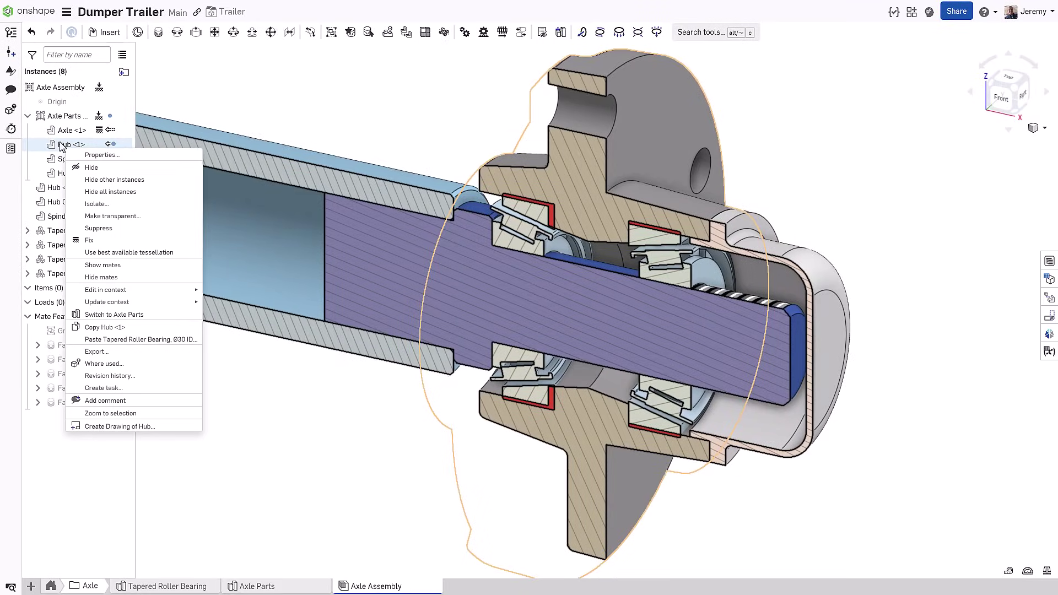
mouse_move(189, 303)
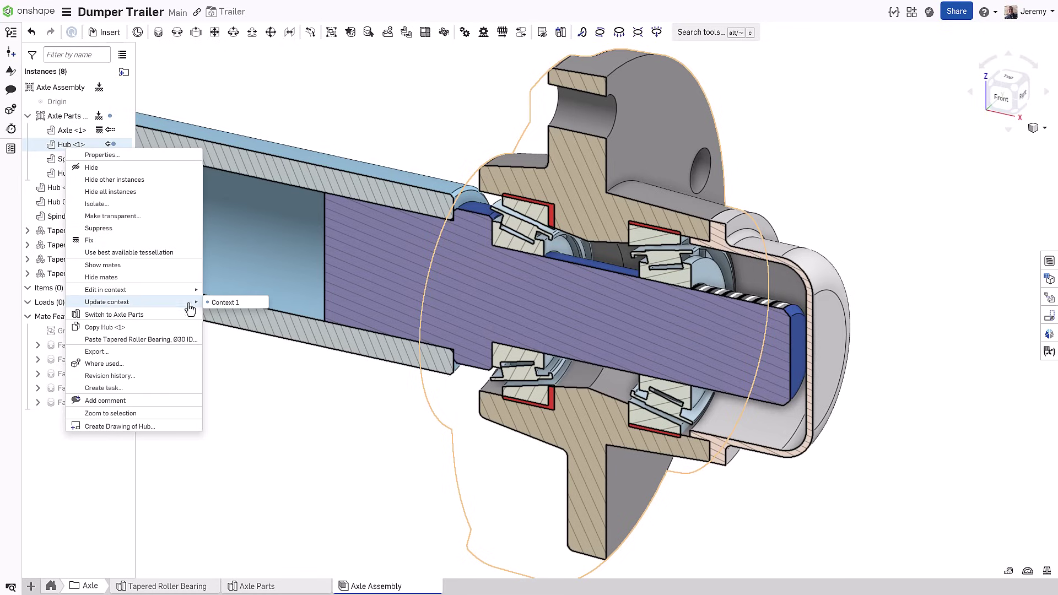
click(225, 303)
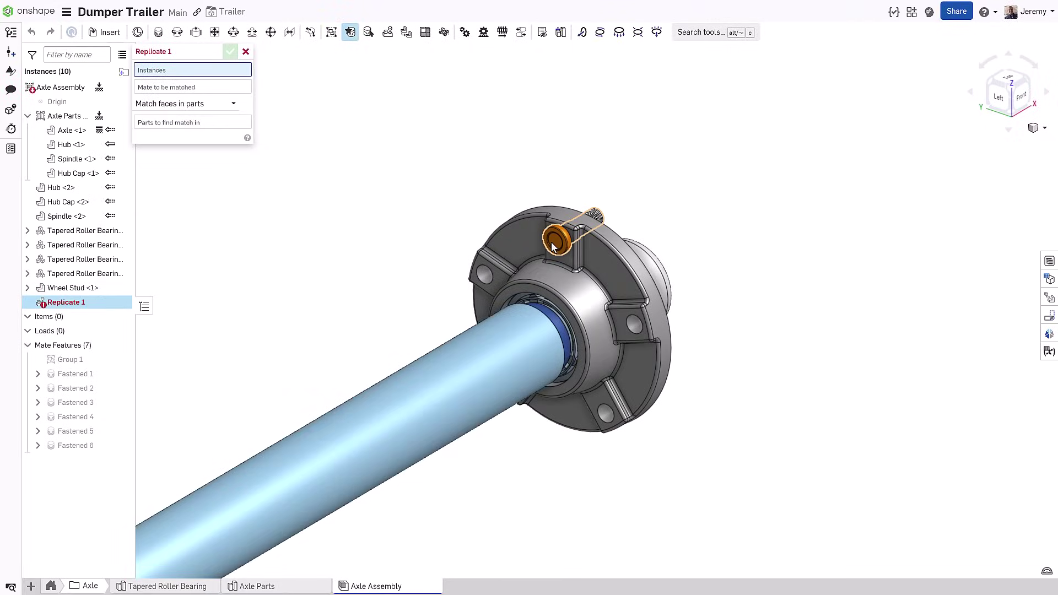
Replicate Wheel Stud <1> with Match edges on plane across both hub faces
click(552, 246)
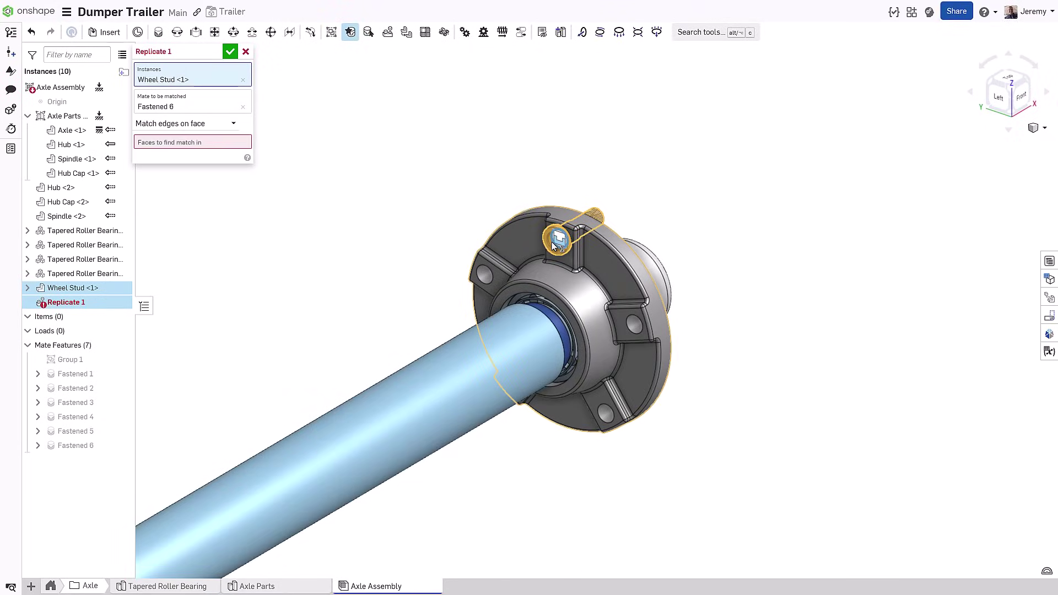
click(219, 126)
click(215, 138)
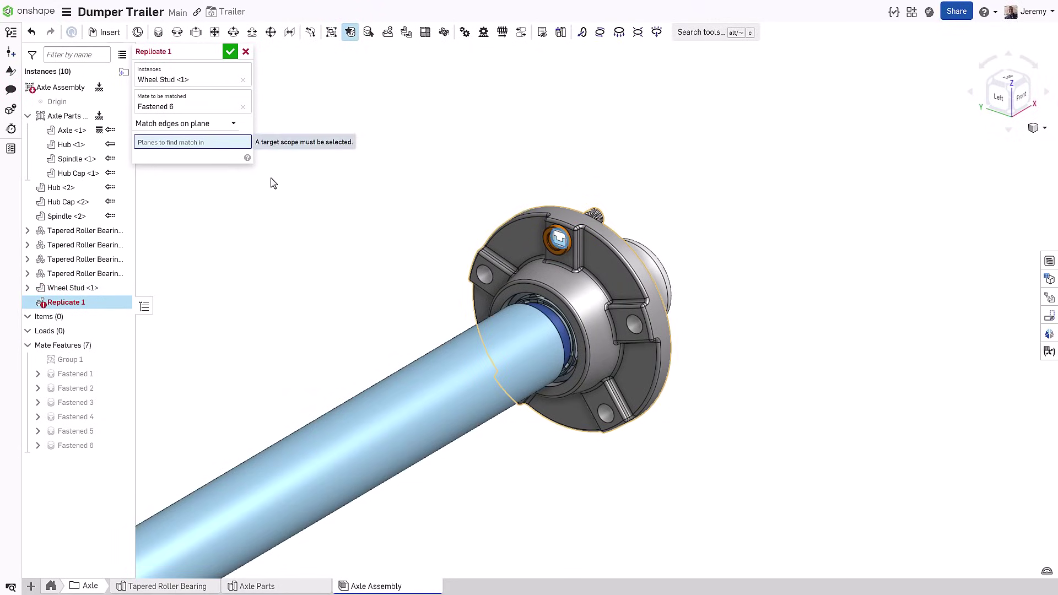
click(566, 260)
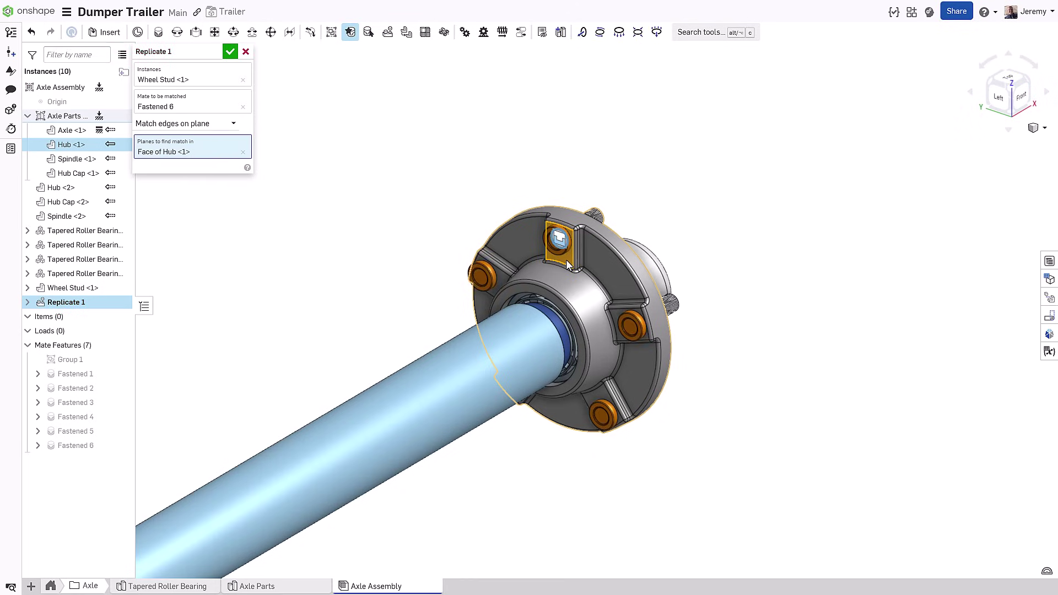
scroll(566, 262, down, 6)
right_drag(559, 264, 473, 271)
scroll(474, 271, up, 3)
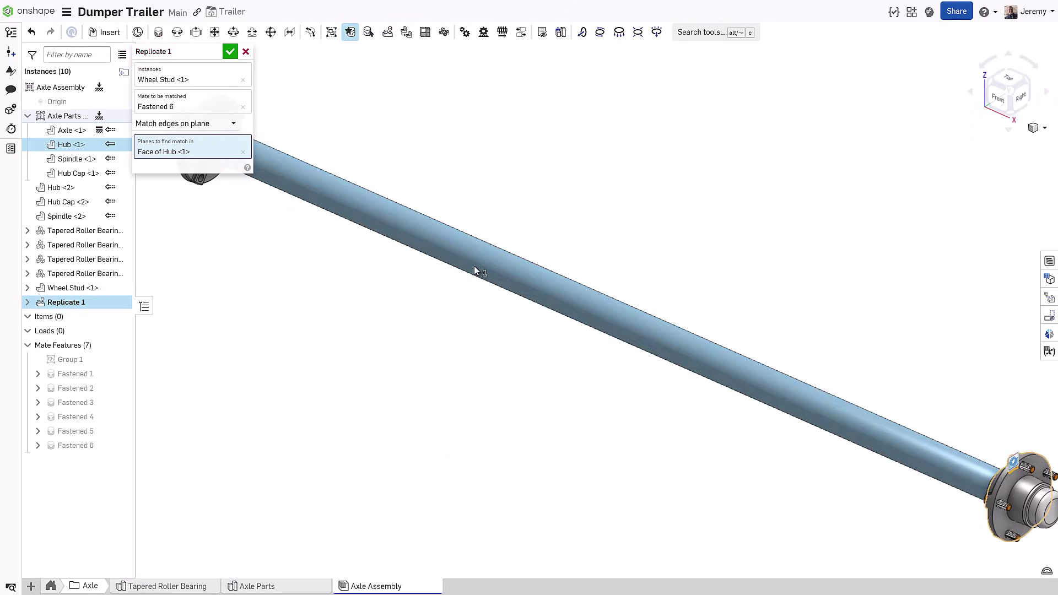
scroll(474, 271, down, 3)
click(268, 90)
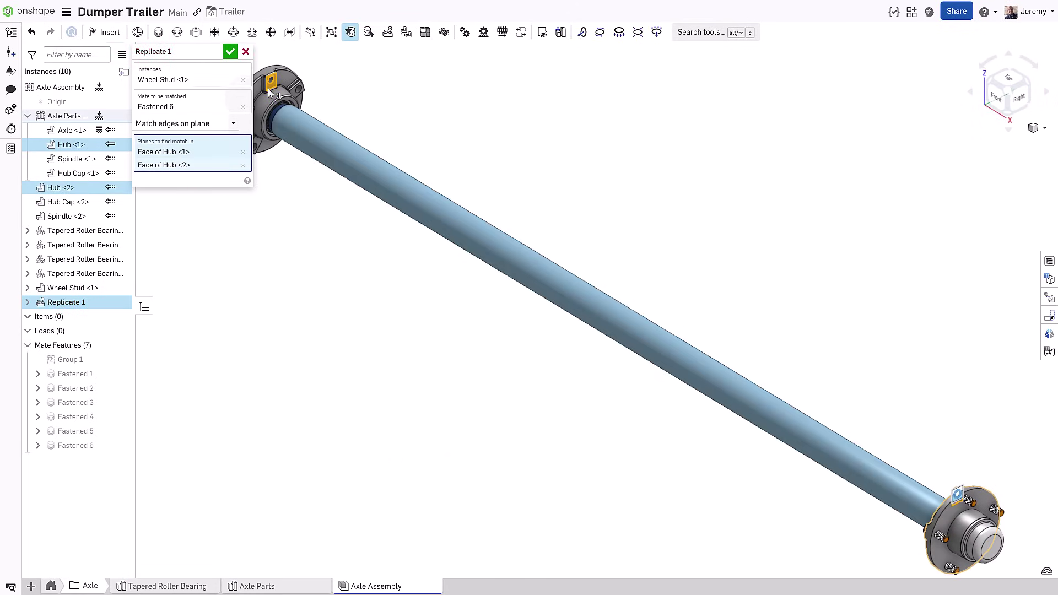
click(230, 51)
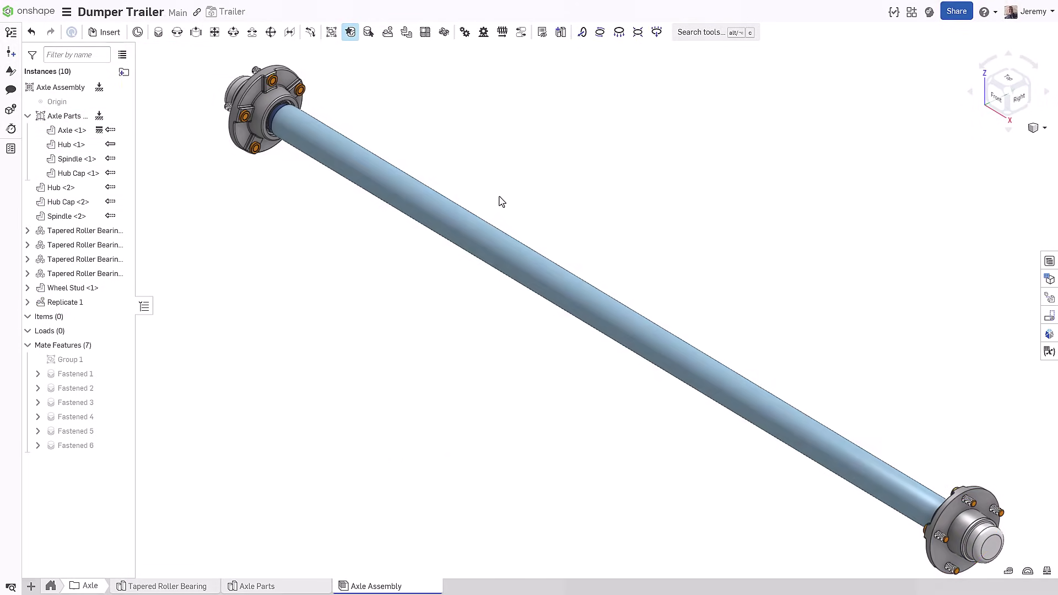